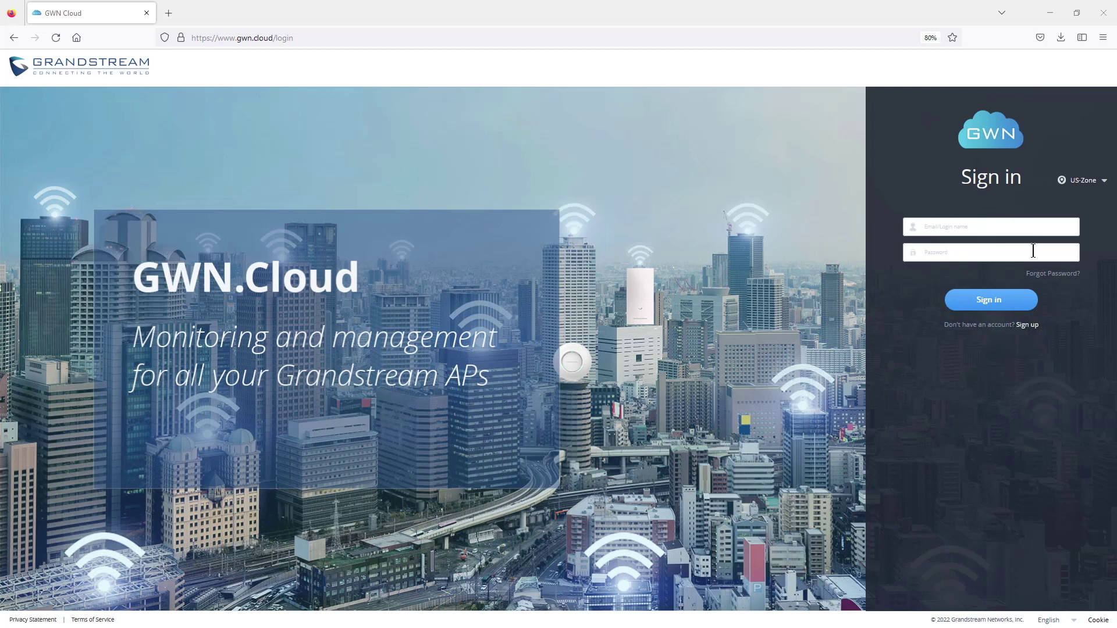
- Sign in with the saved login and list the account's networks: default, ABC, XYZ and GS
click(997, 229)
click(992, 305)
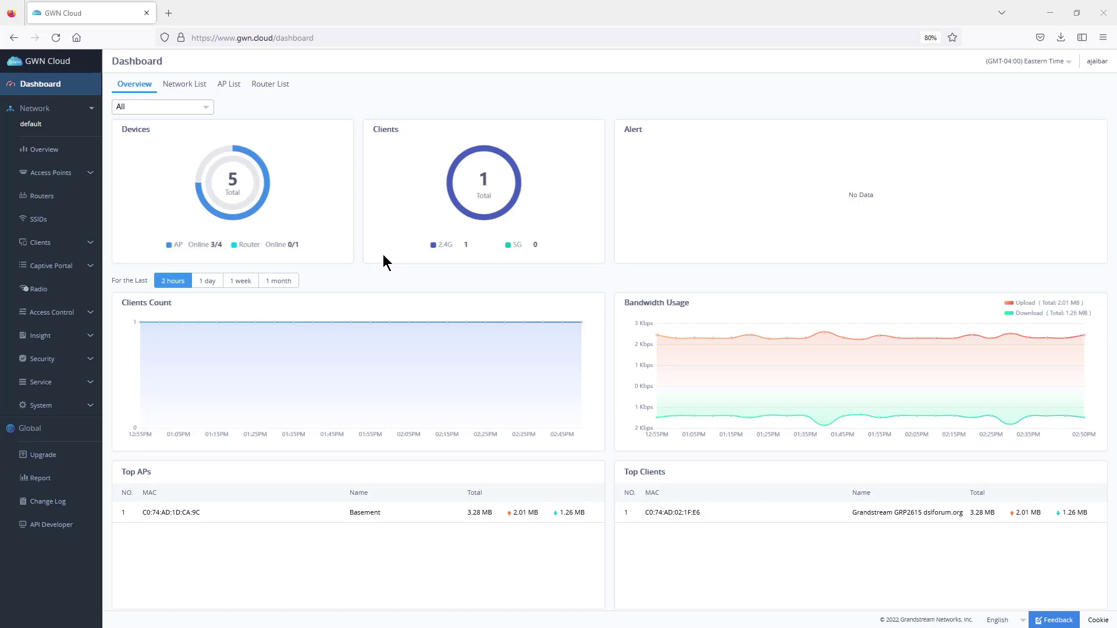
click(74, 125)
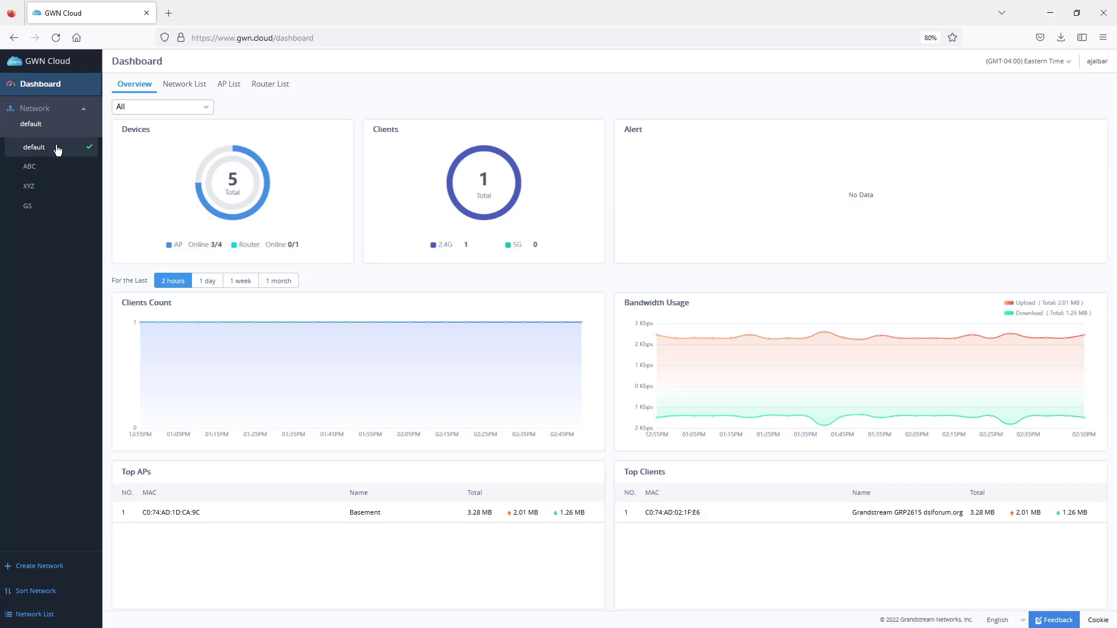
- Create a network named 'abcx' for United States, Eastern Time, with no clone source
click(40, 567)
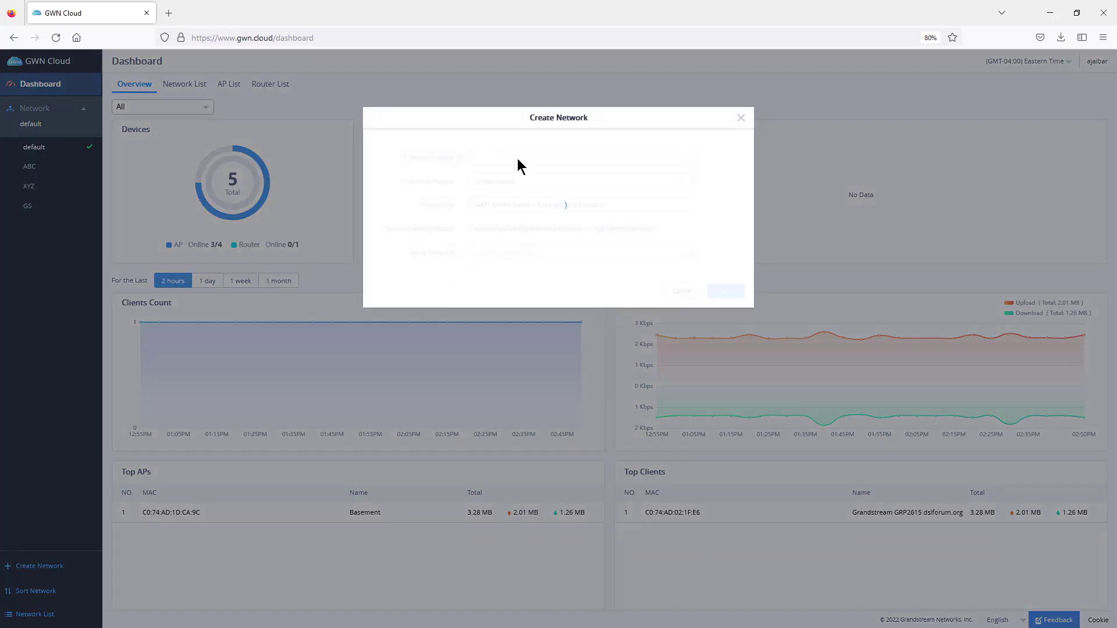
click(511, 158)
text(abcx)
click(504, 252)
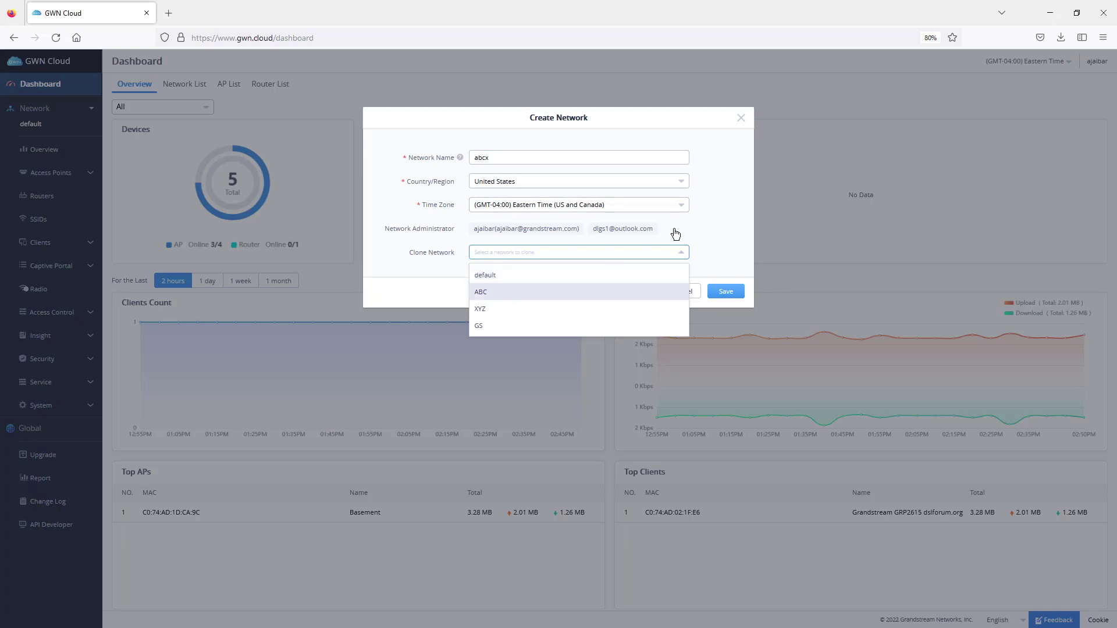
click(726, 291)
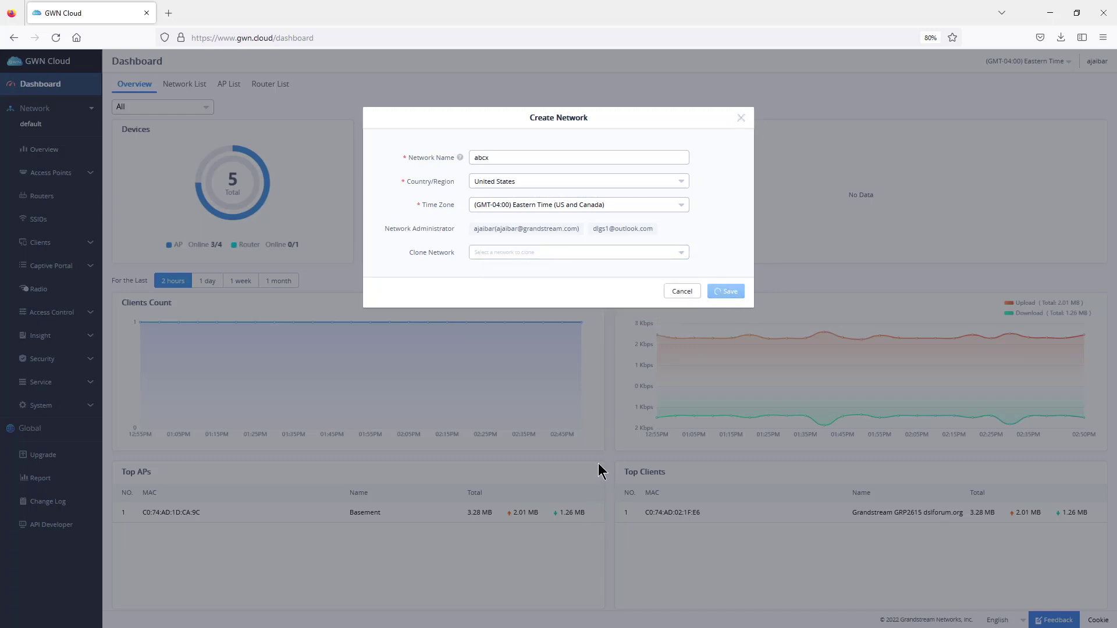
click(47, 126)
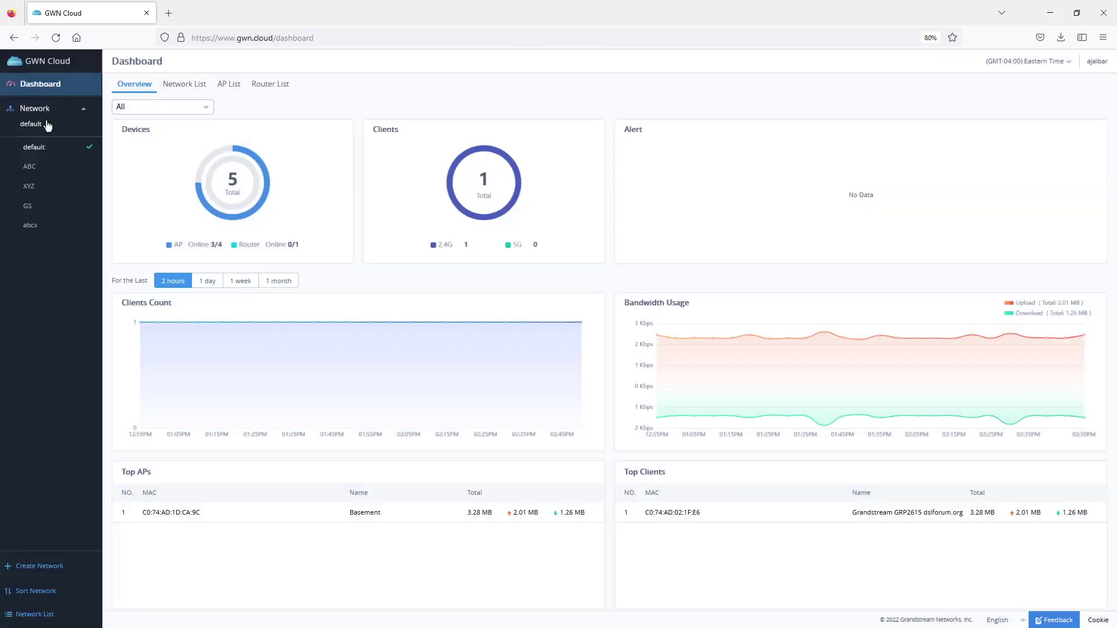
- Switch to the GS network and show its three access points' configuration list
click(50, 213)
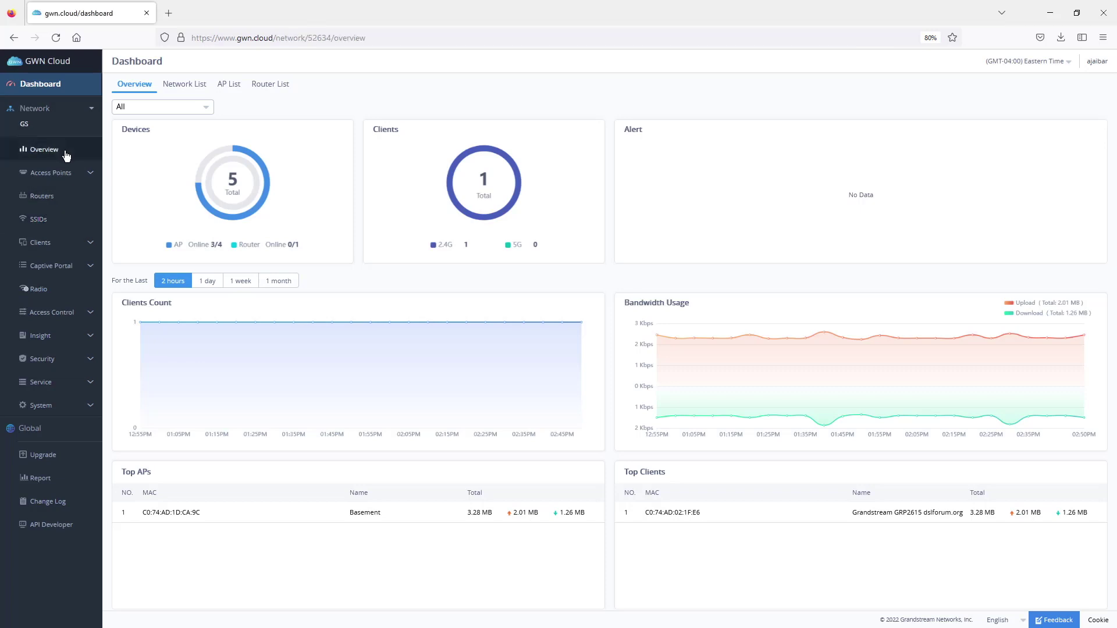
click(47, 149)
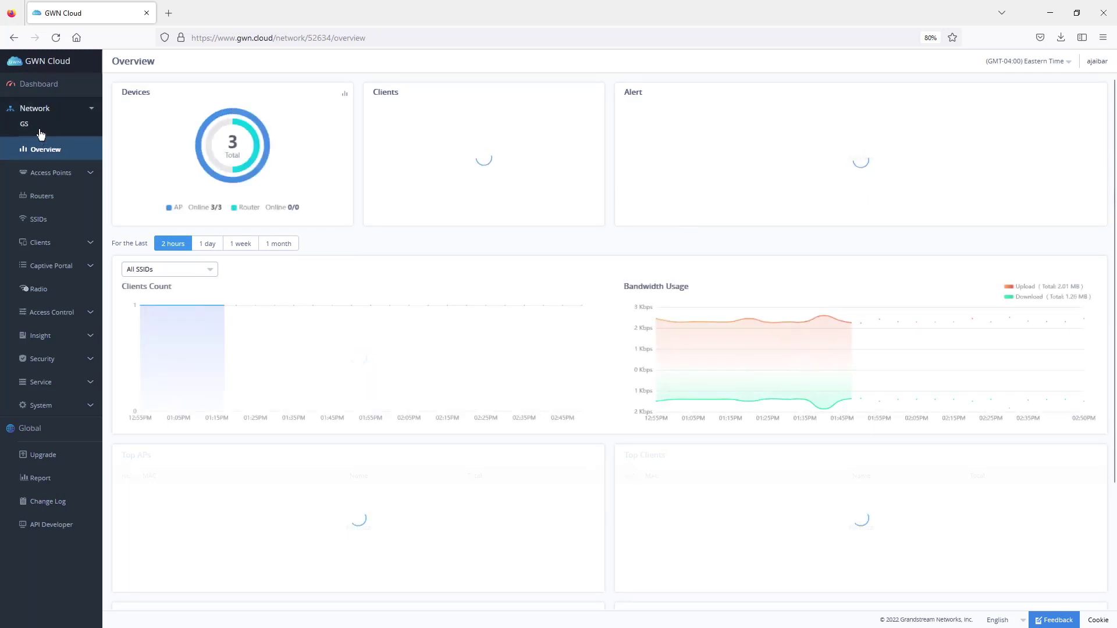
click(60, 172)
click(51, 220)
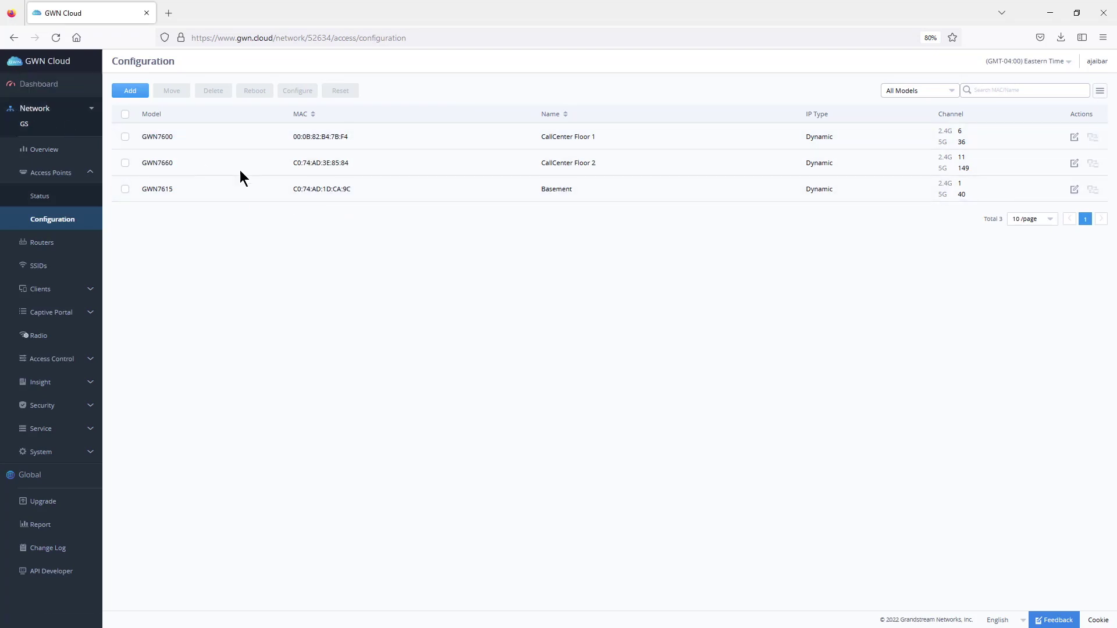
click(132, 93)
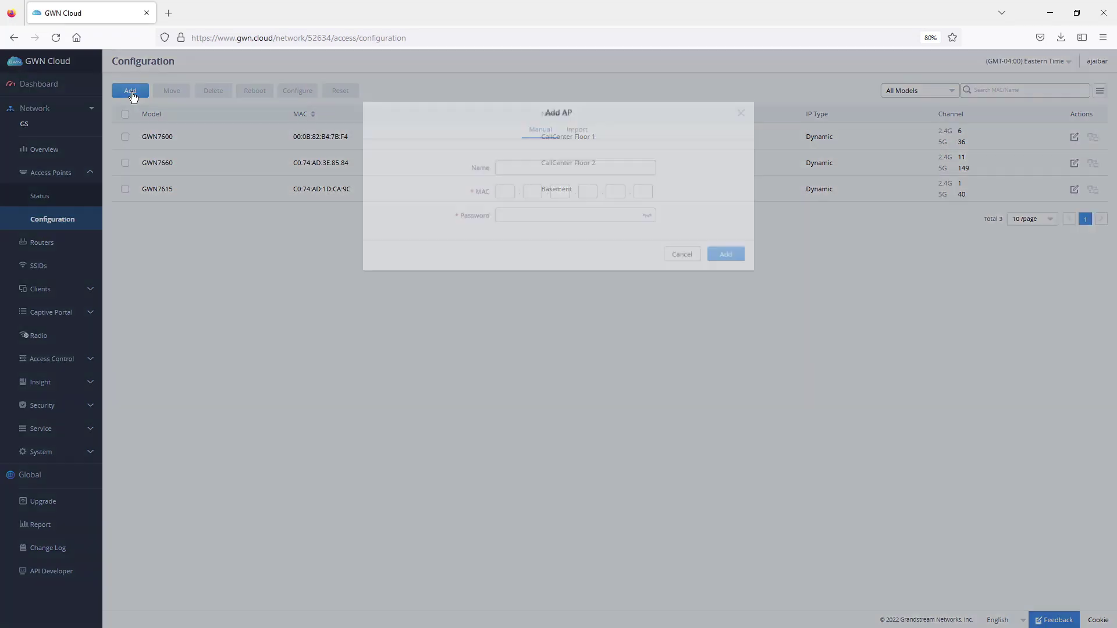
click(516, 170)
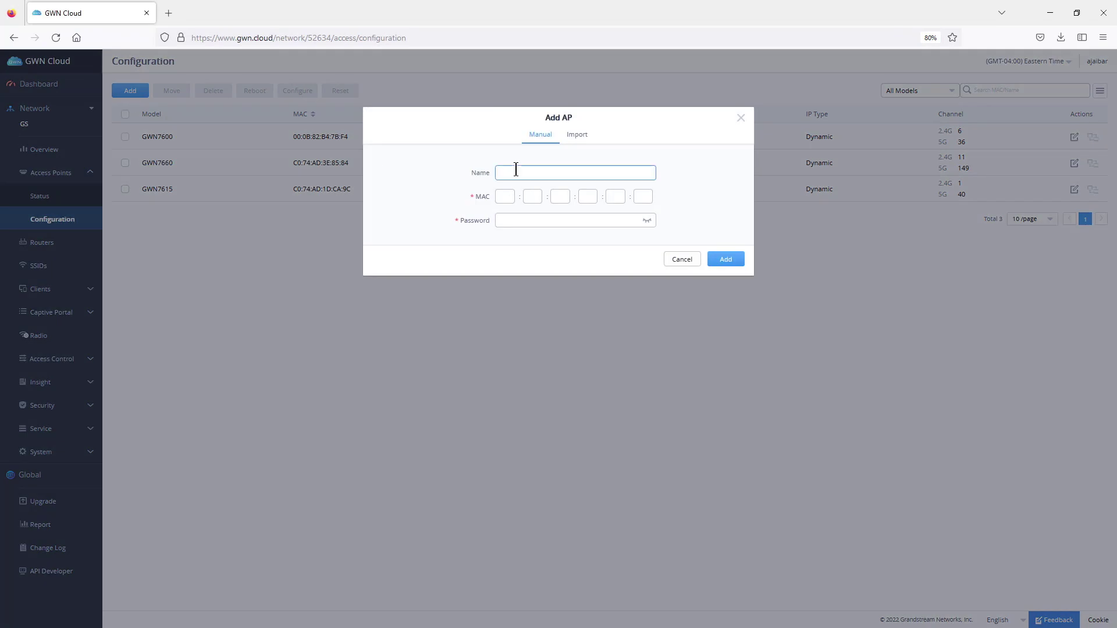
text(hallway)
key(Tab)
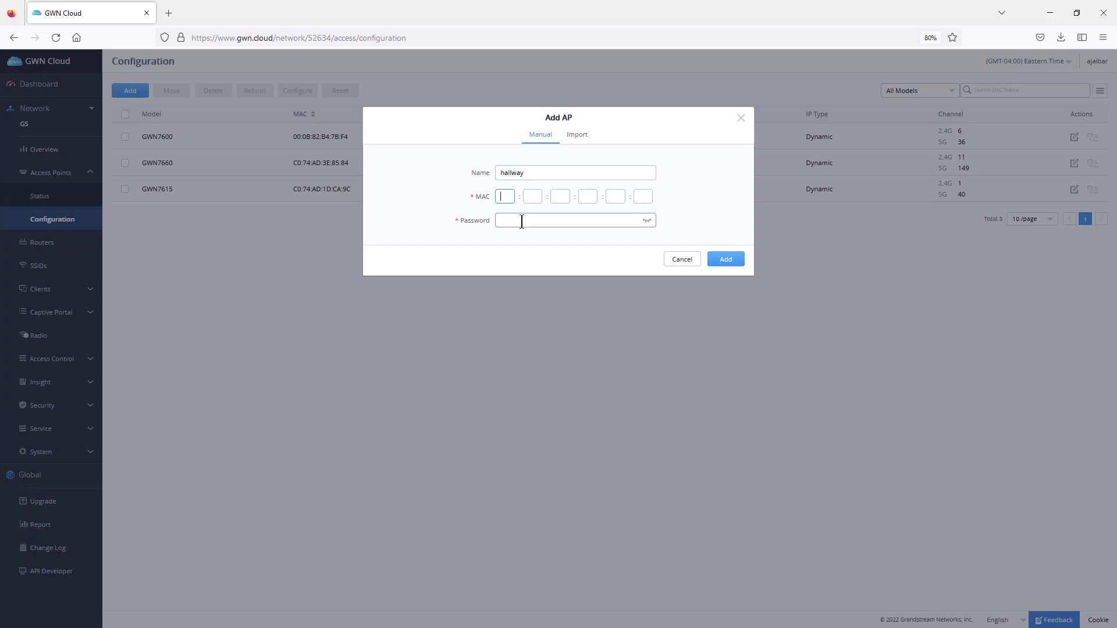
click(510, 195)
click(579, 138)
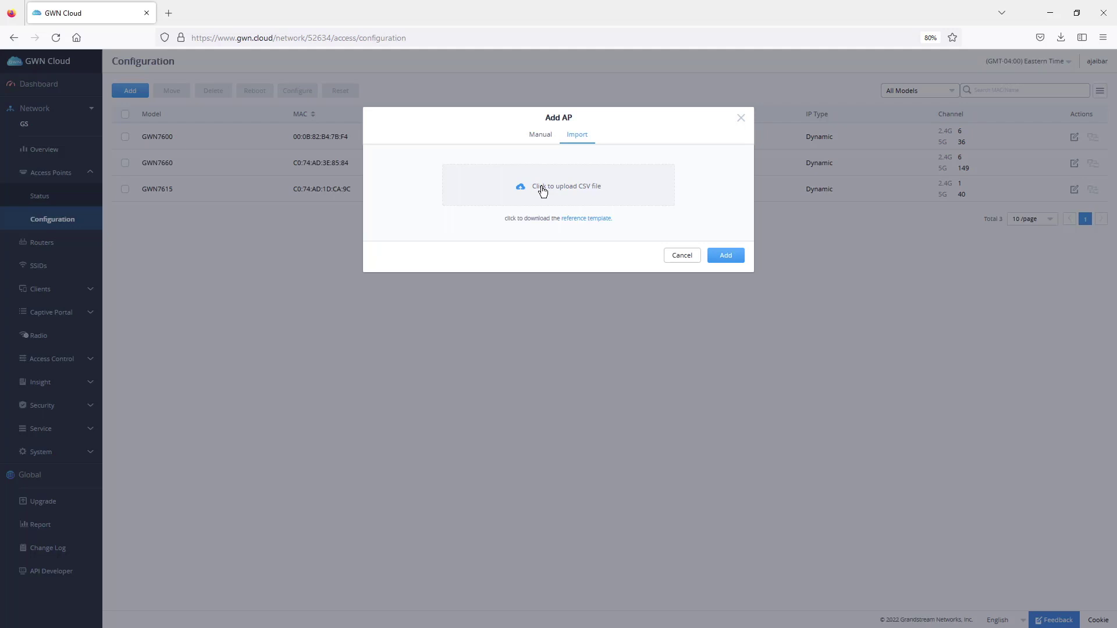
click(741, 118)
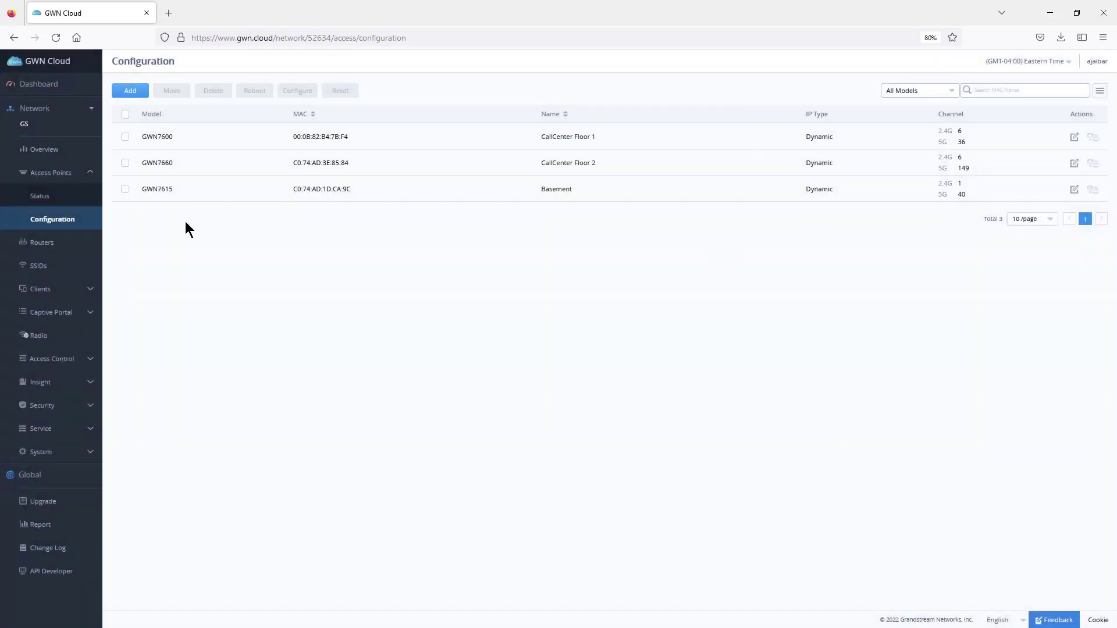
- Check the online status of the GS network's three access points
click(36, 197)
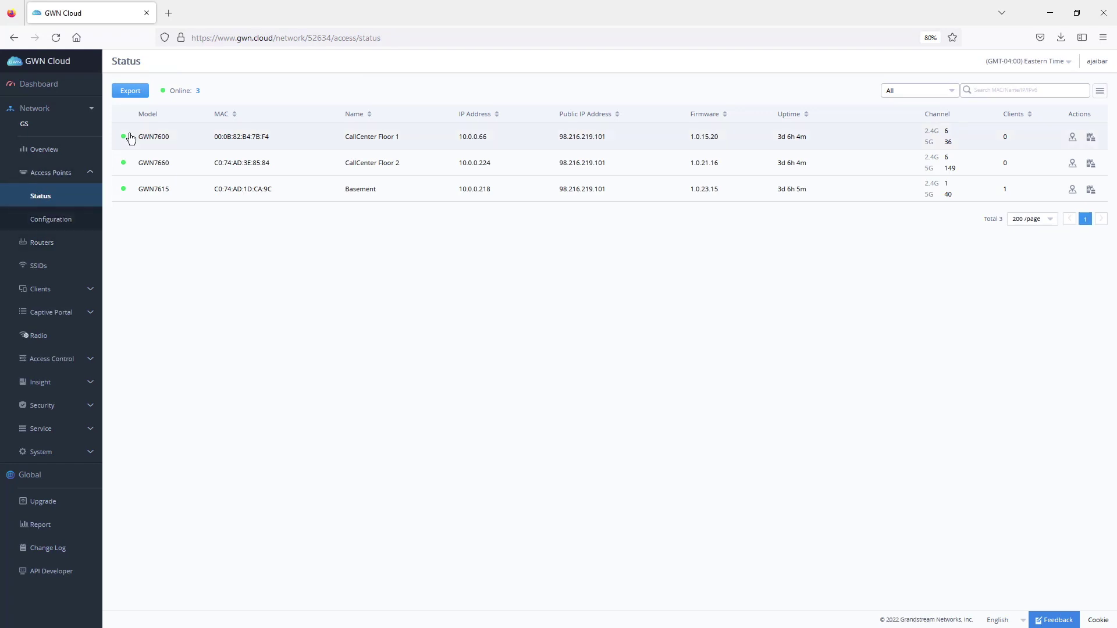
mouse_move(124, 168)
- Start a new enabled SSID named 'office' with NAT client IP assignment
click(41, 266)
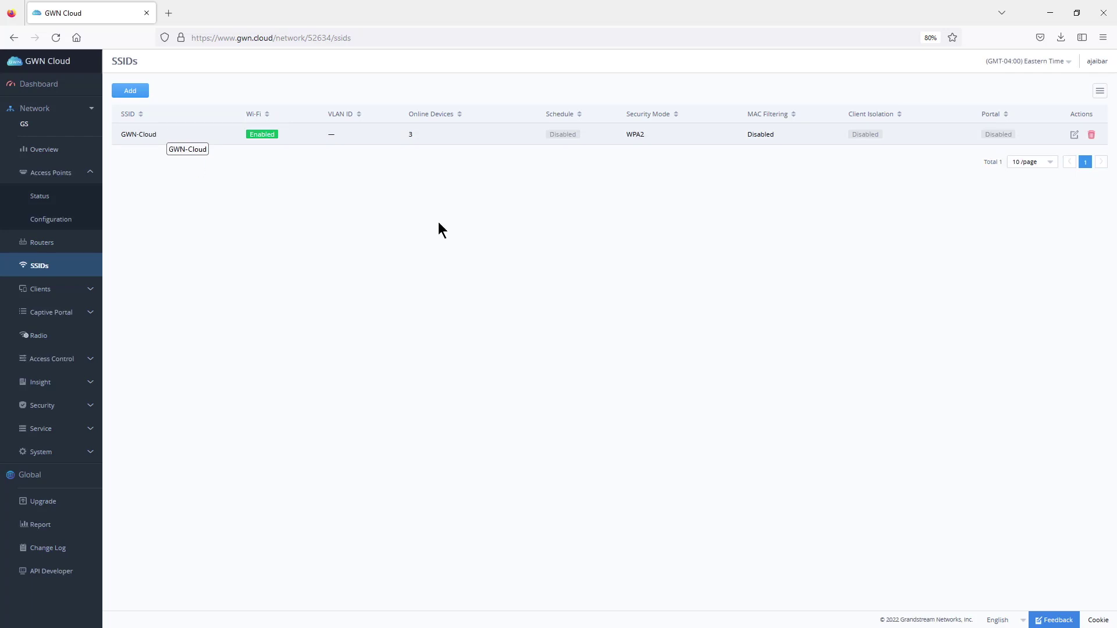
click(131, 94)
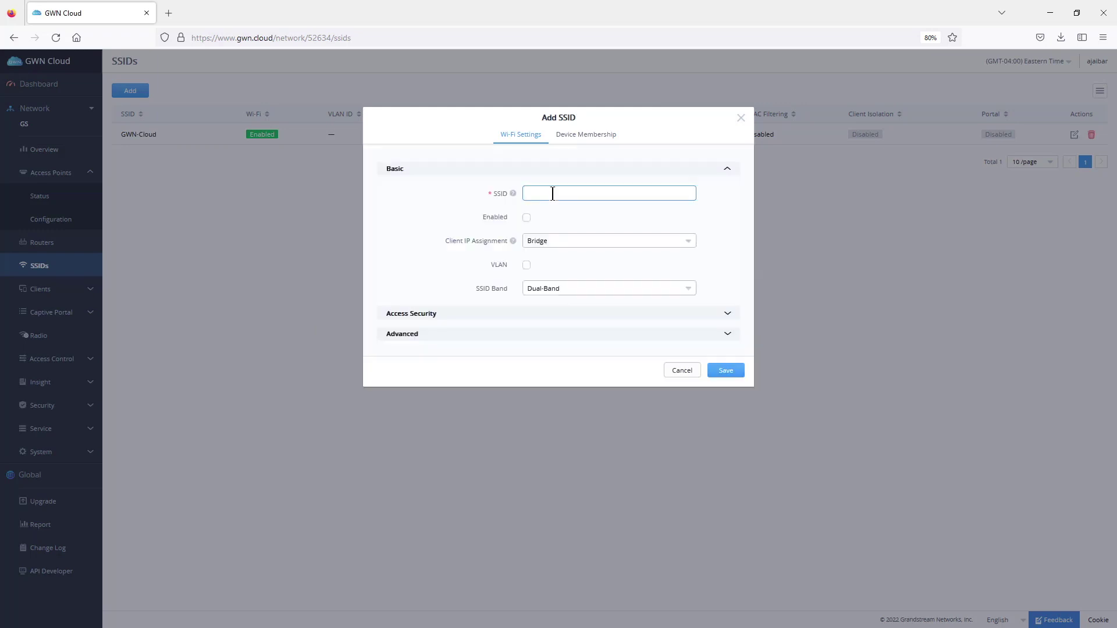
text(office)
click(526, 219)
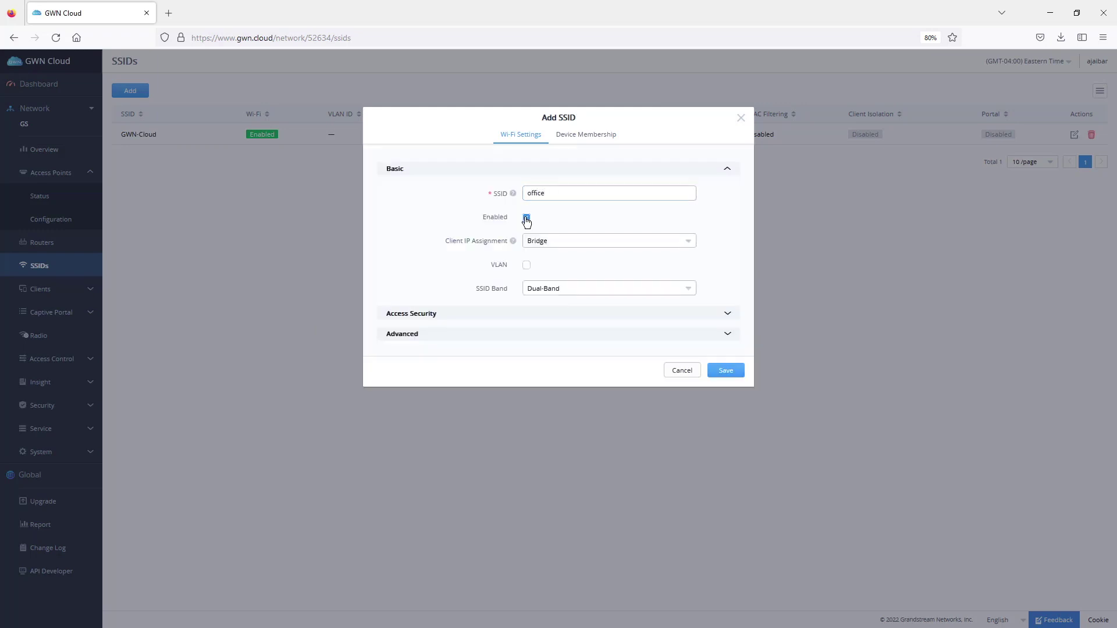
click(571, 245)
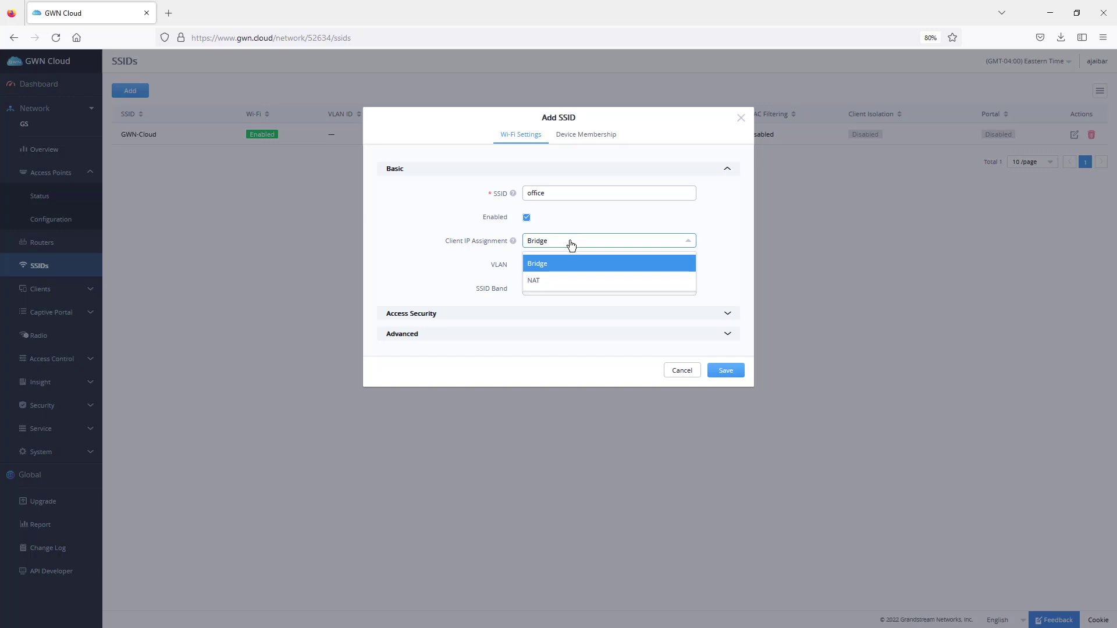
click(543, 282)
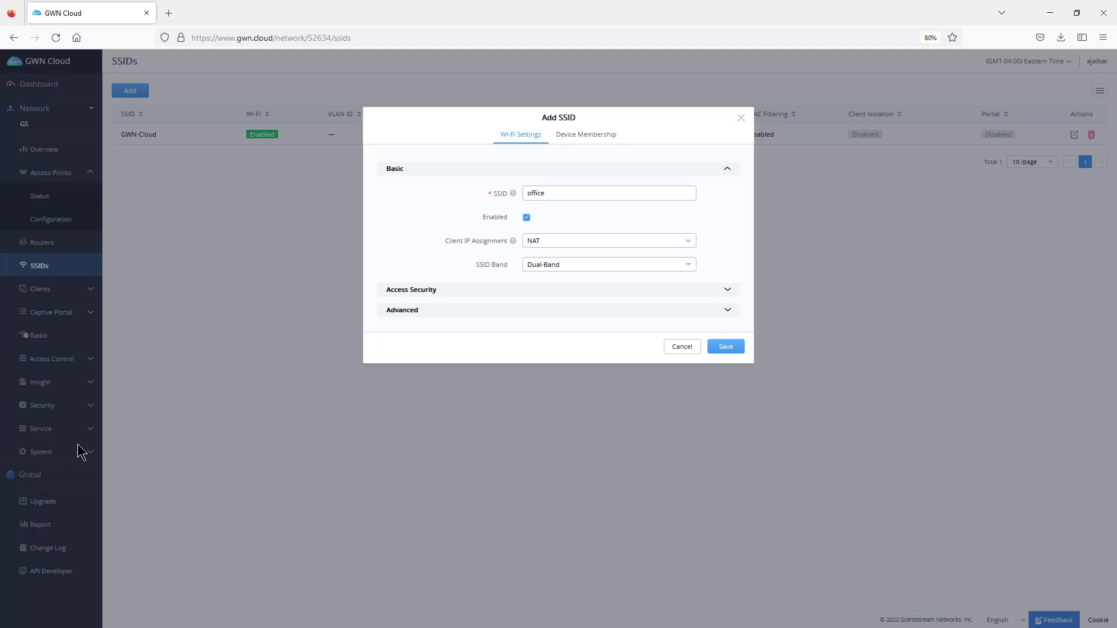
- Review the SSID's access security (WPA2-PSK, AES) and advanced options
click(728, 290)
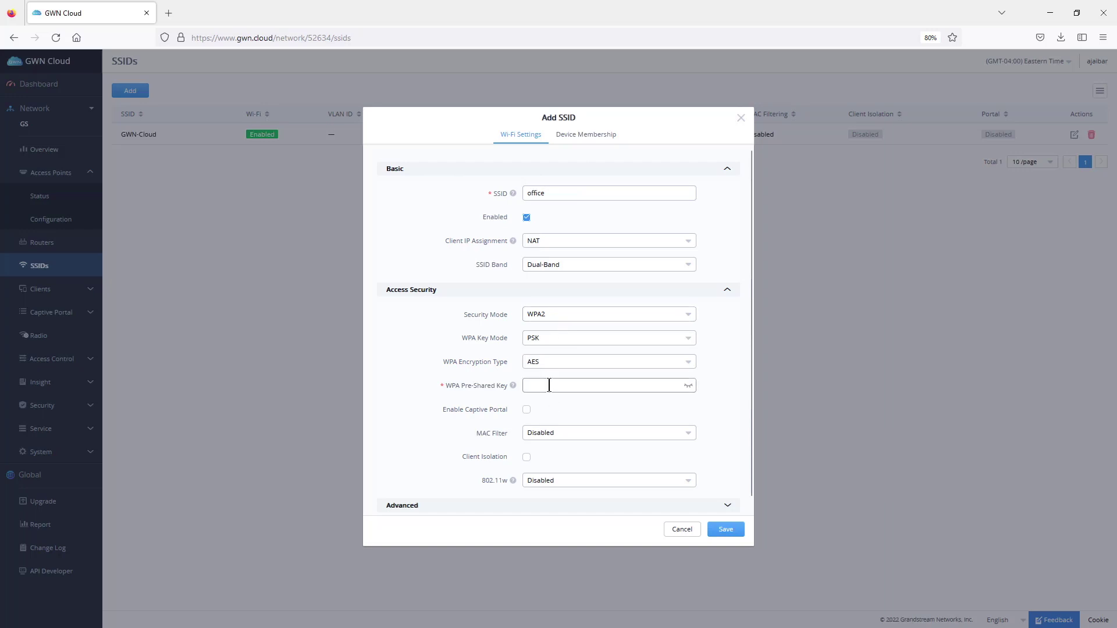
scroll(585, 399, down, 1)
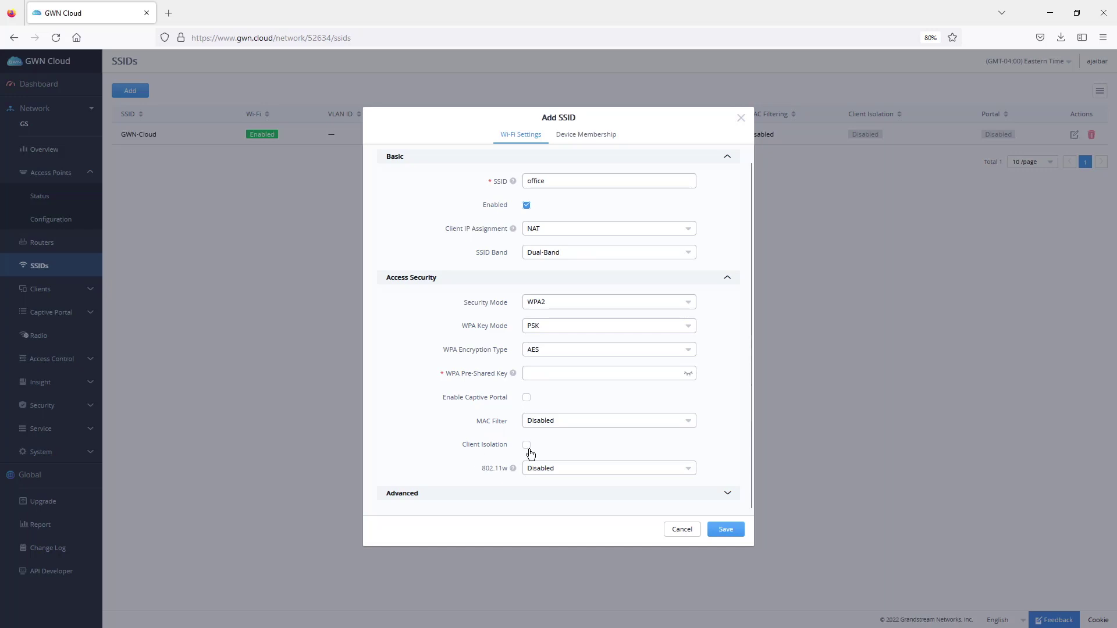
click(725, 493)
scroll(718, 387, down, 1)
scroll(717, 386, down, 5)
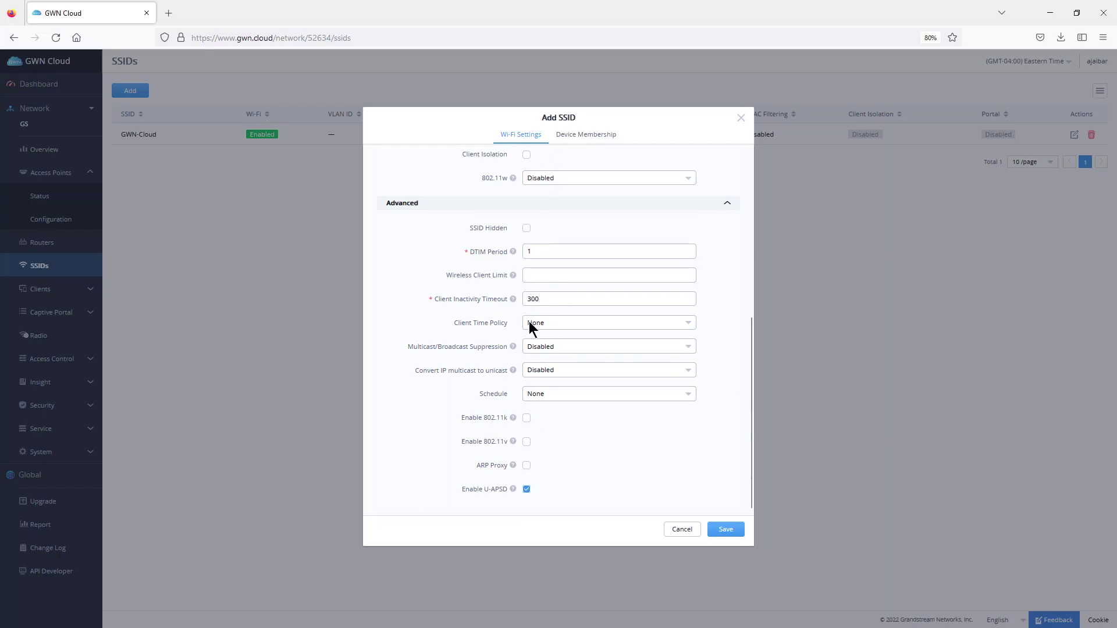
- Remove Basement from the office SSID's member APs, enter the pre-shared key, and save
click(590, 137)
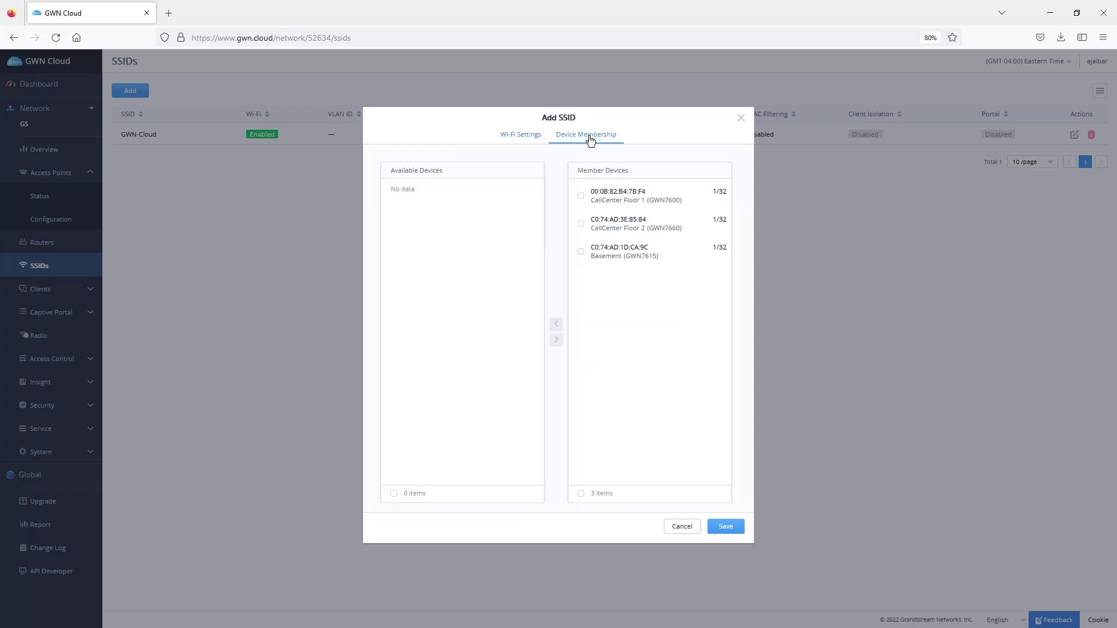
click(581, 253)
click(556, 323)
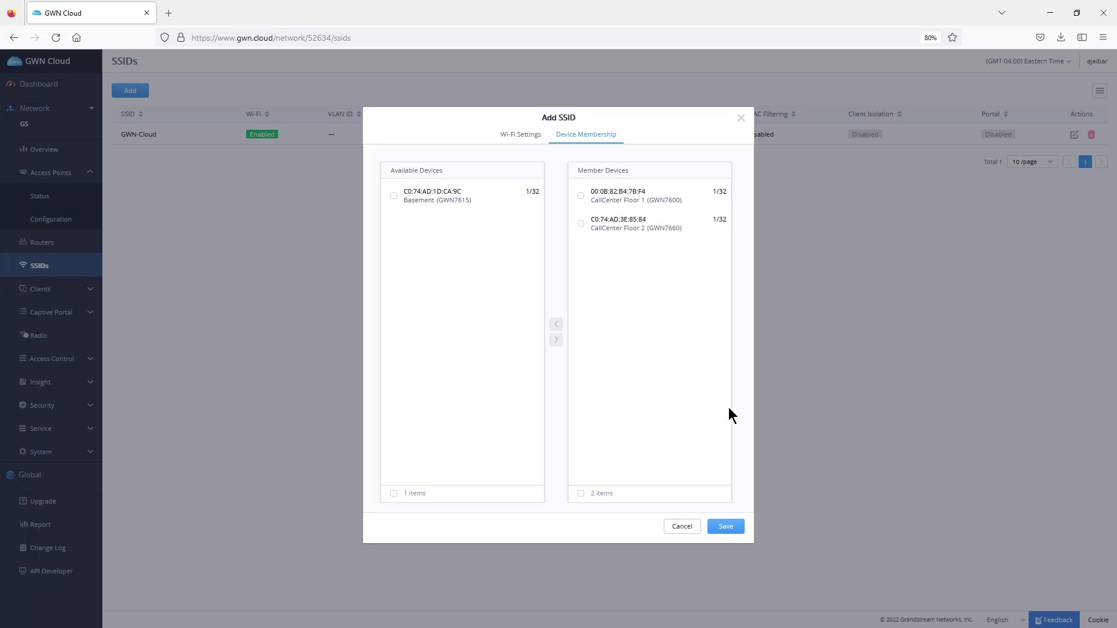
click(726, 527)
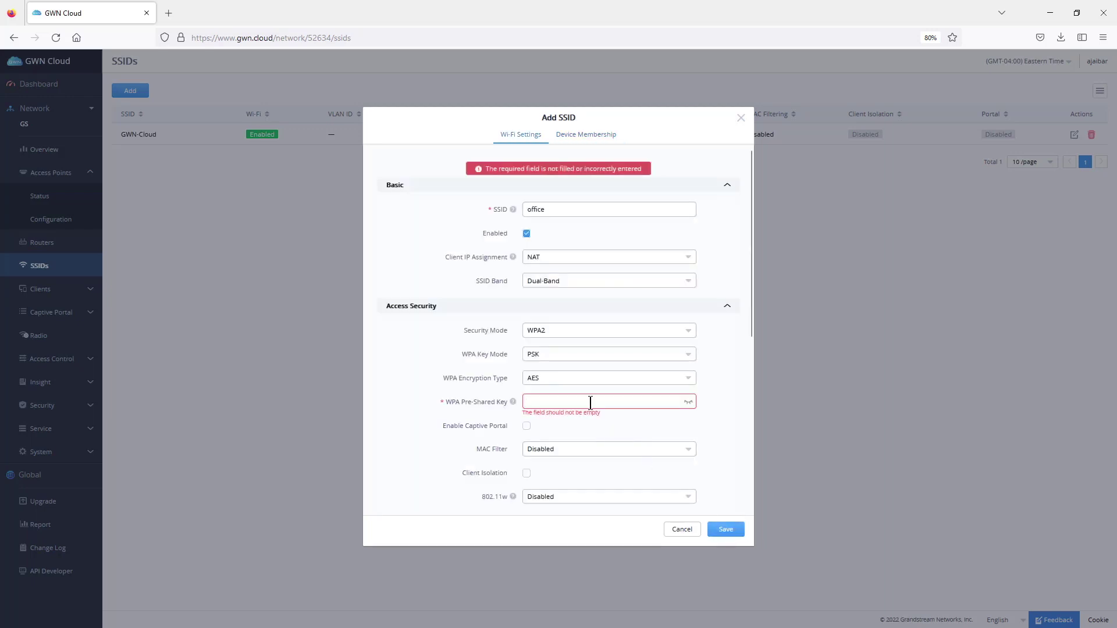
text(p)
click(726, 530)
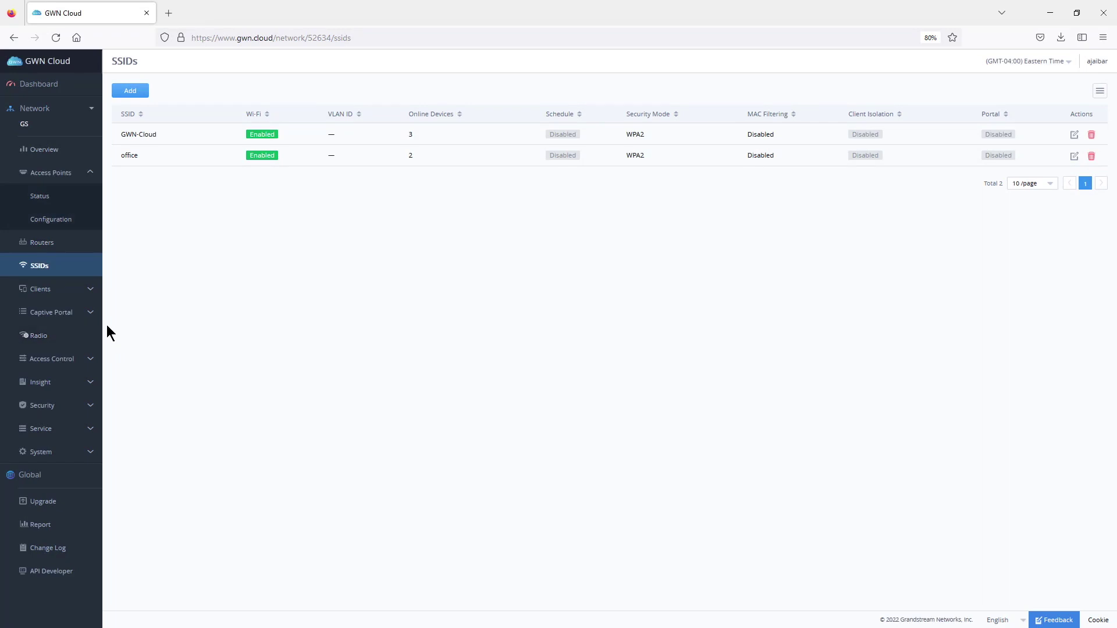
- Review the network-wide radio settings, then return to the access point configuration list
click(48, 340)
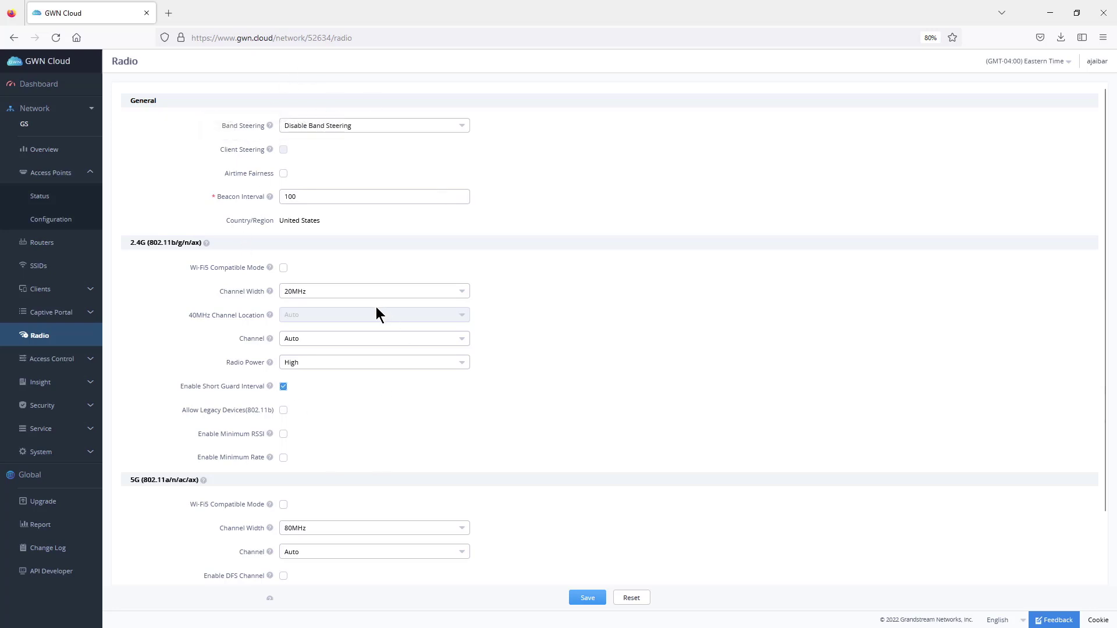
click(56, 221)
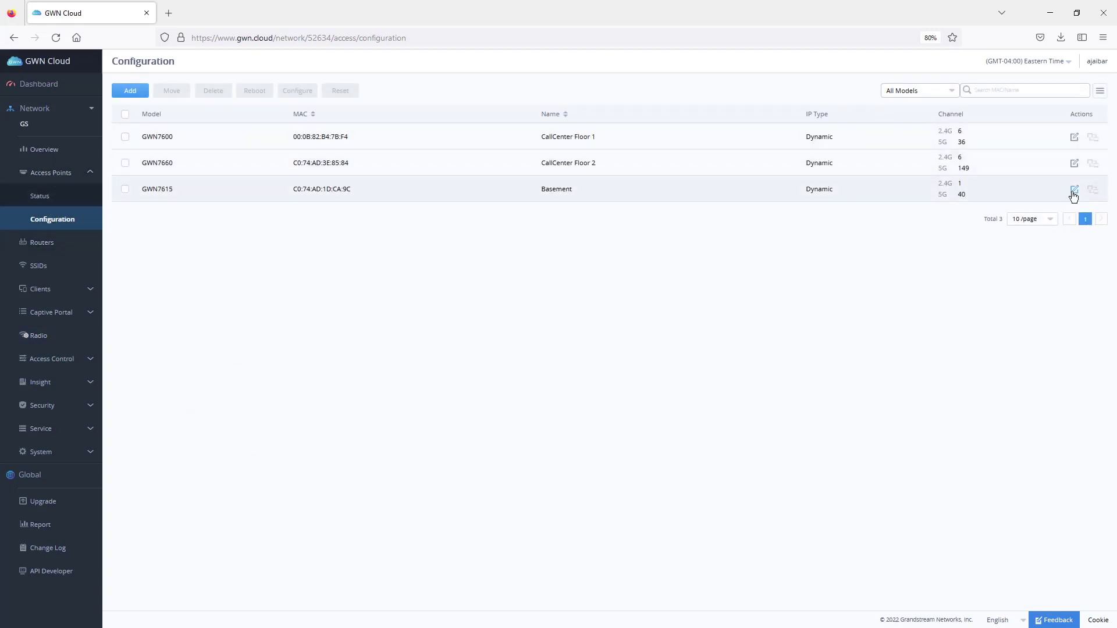
- Set CallCenter Floor 2's 2.4GHz Wi-Fi5 Compatible Mode to Disabled and save
click(1074, 163)
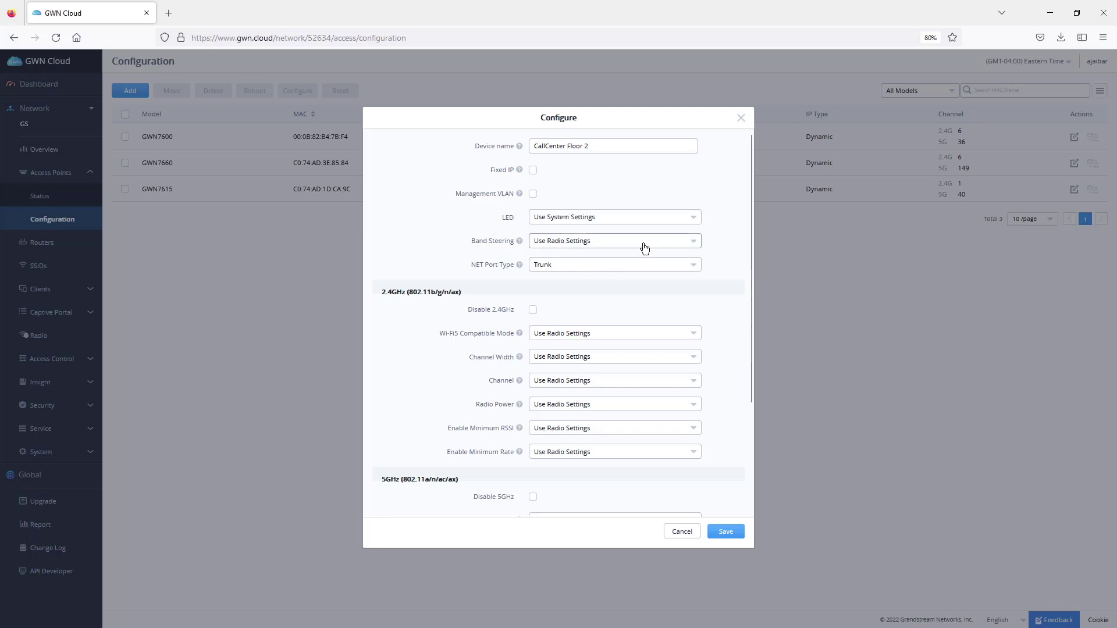
click(568, 335)
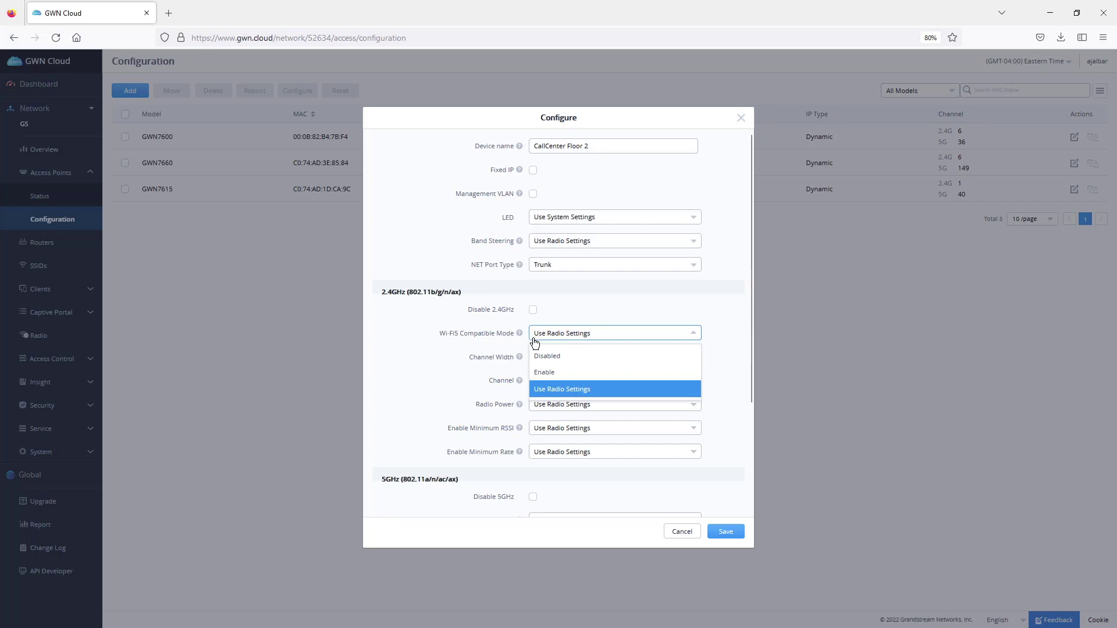
click(566, 356)
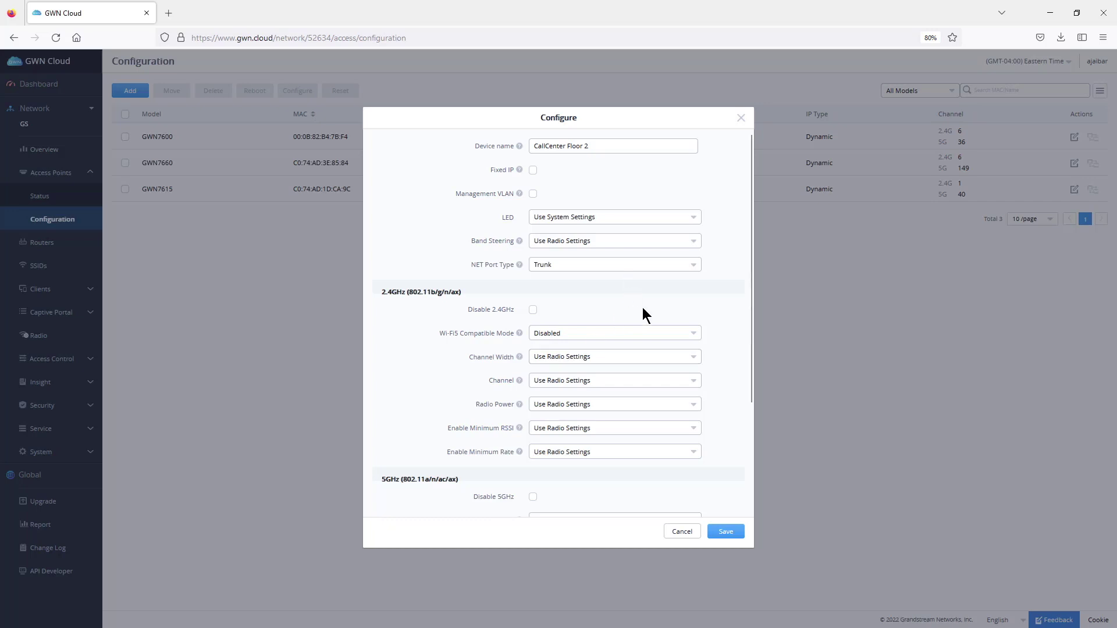
click(725, 532)
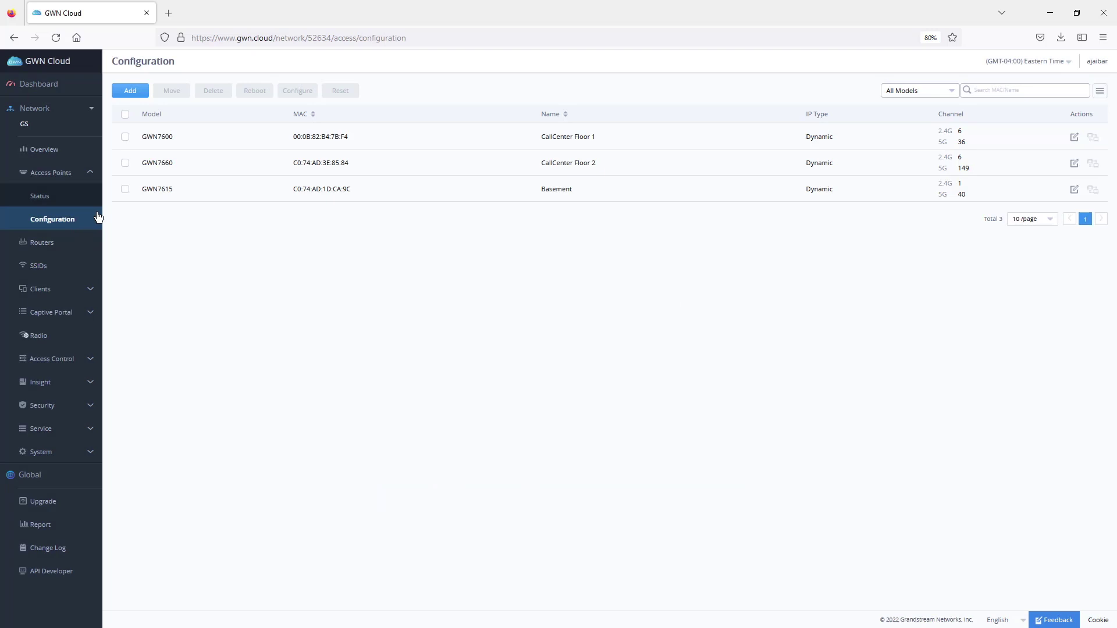
- Open Access Control's access lists, start a new list with a MAC entry, then cancel it
click(64, 359)
click(49, 339)
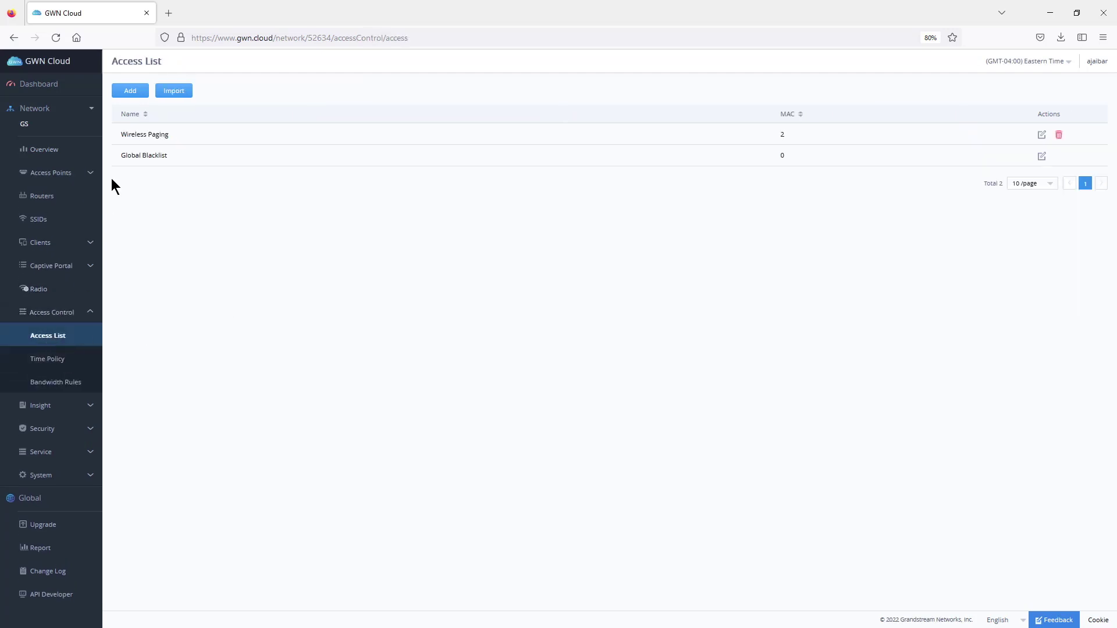
click(125, 91)
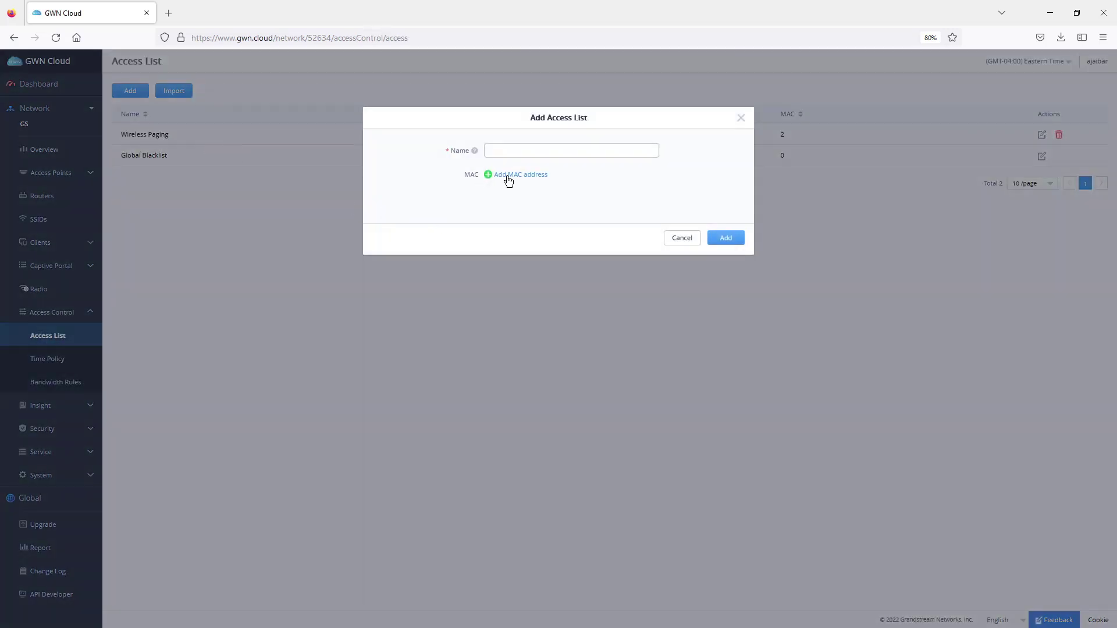
click(512, 173)
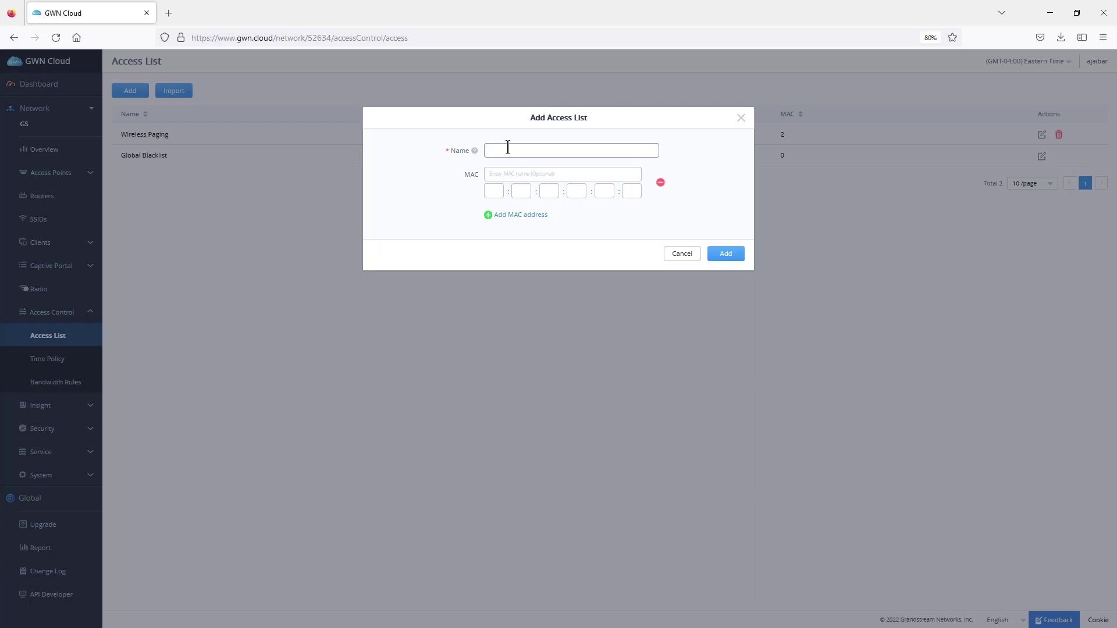
click(740, 118)
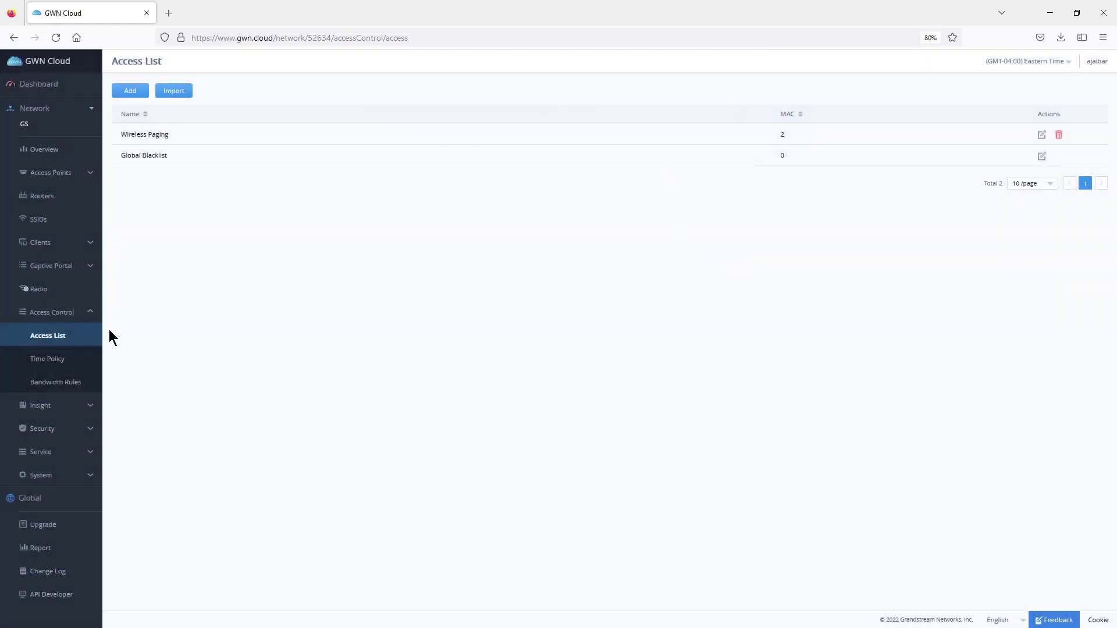
- Draft an enabled time policy 'guestss' with 3 connection hours and a reset time
click(58, 361)
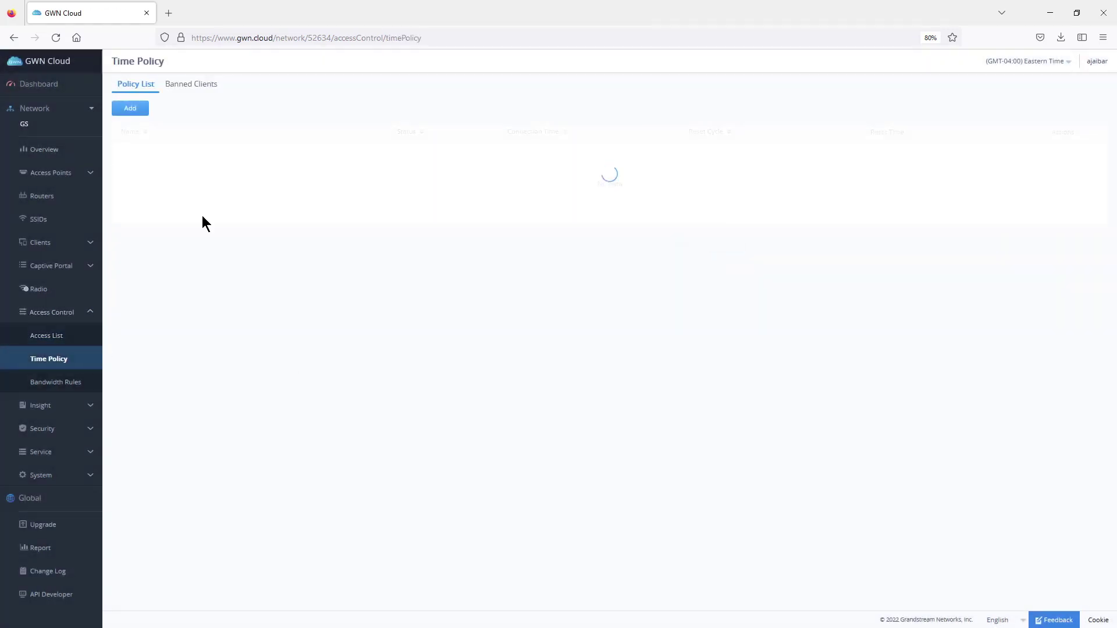
click(127, 113)
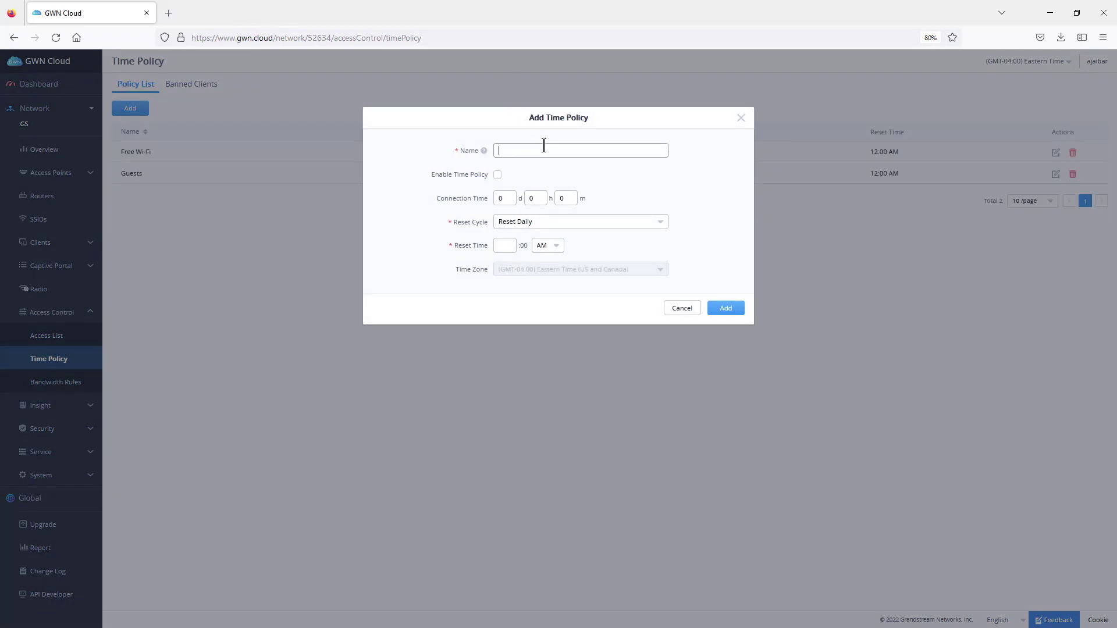
text(guestss)
click(498, 174)
click(533, 198)
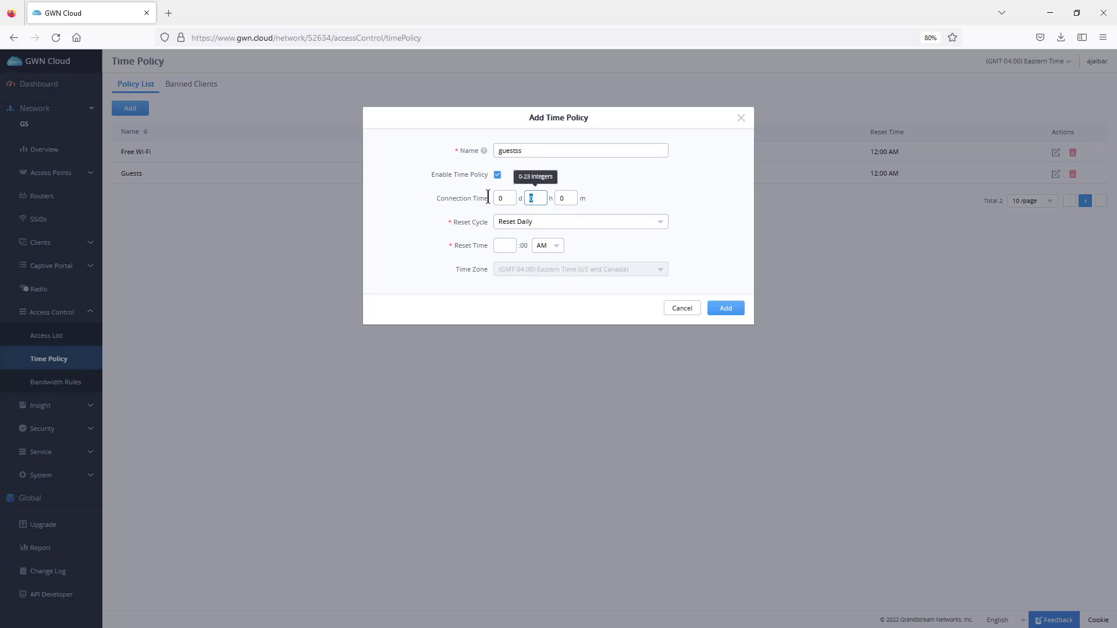
text(3)
click(510, 247)
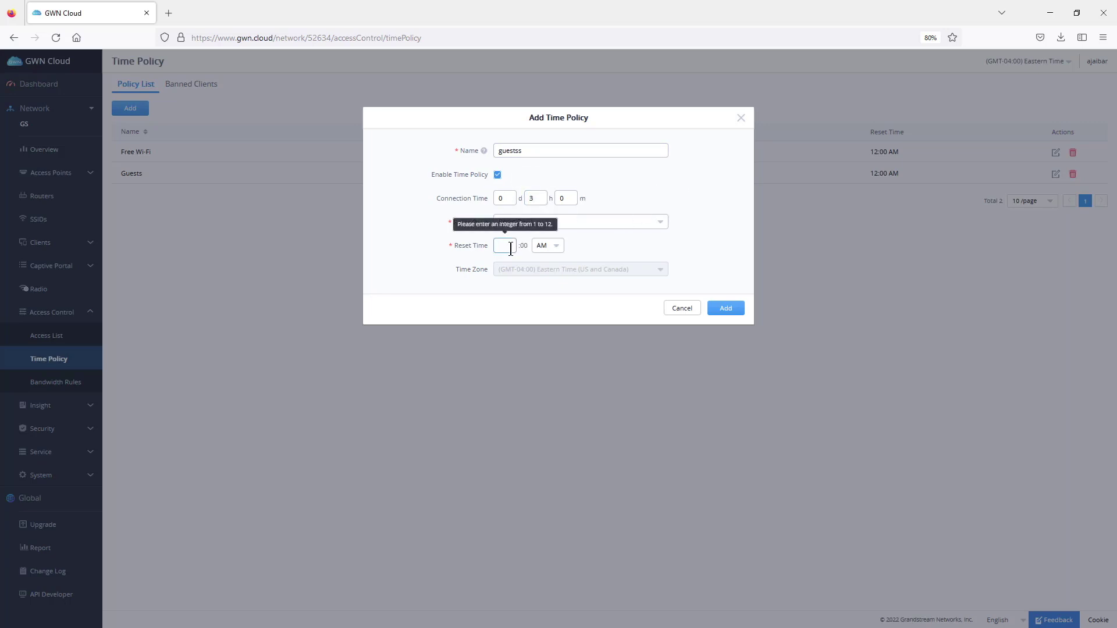
click(706, 227)
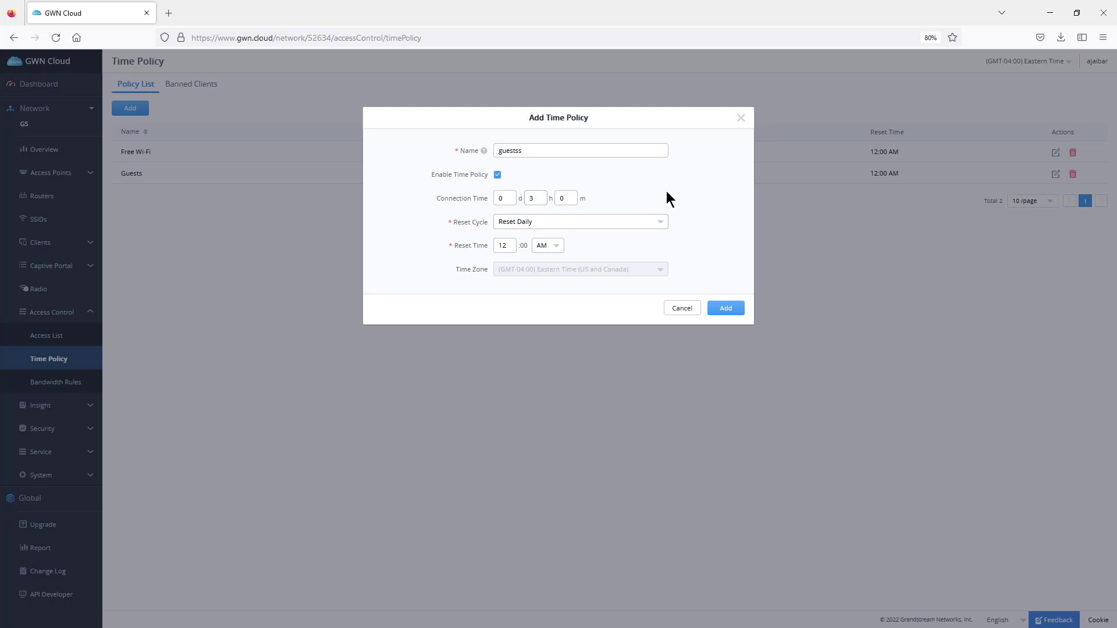
- Discard the time policy draft unsaved and go to the Bandwidth Rules page
double_click(539, 198)
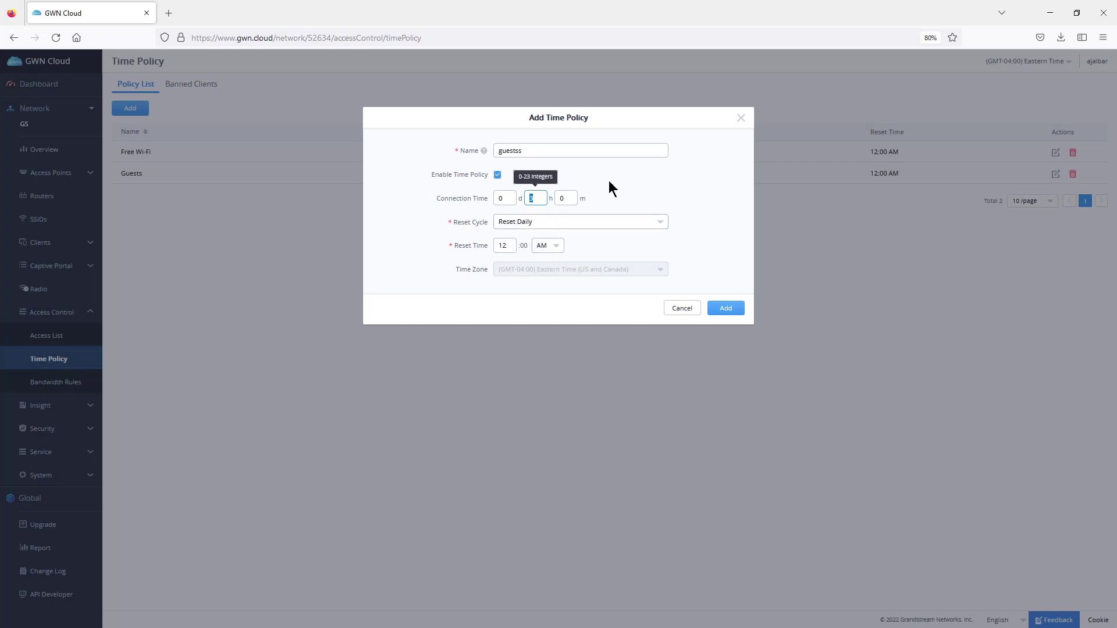
click(531, 197)
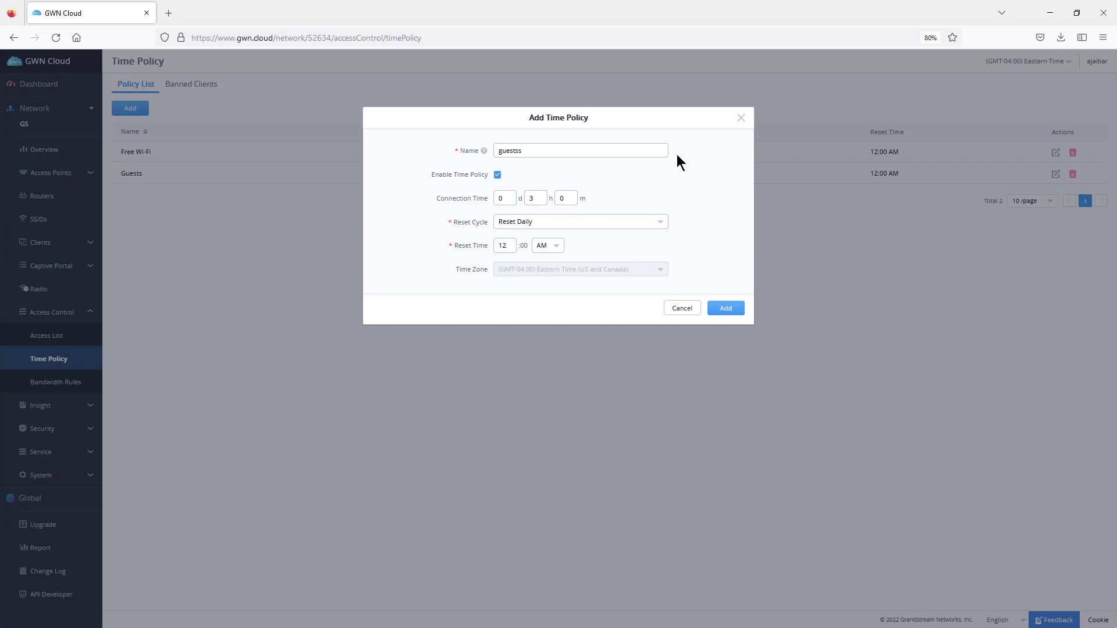
click(741, 118)
click(60, 382)
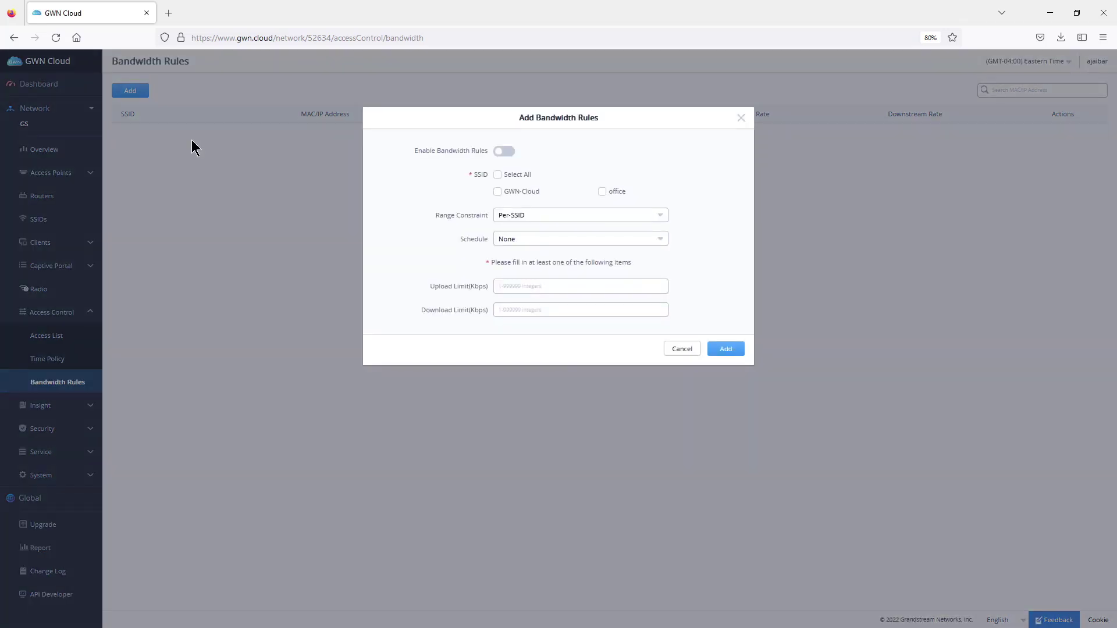
click(569, 217)
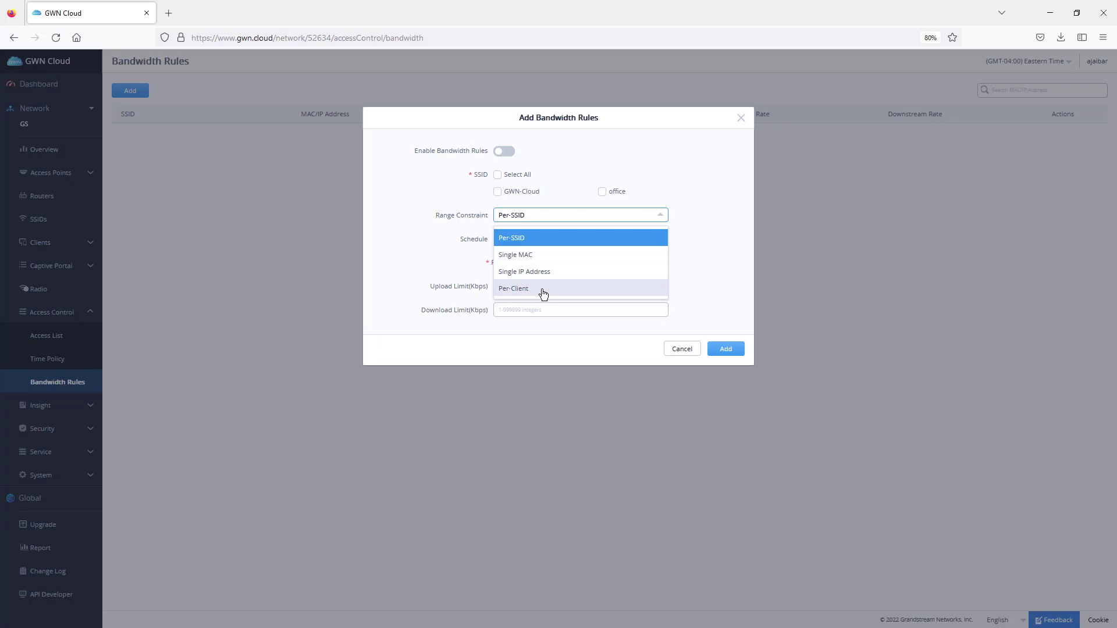
key(Escape)
click(52, 243)
click(47, 291)
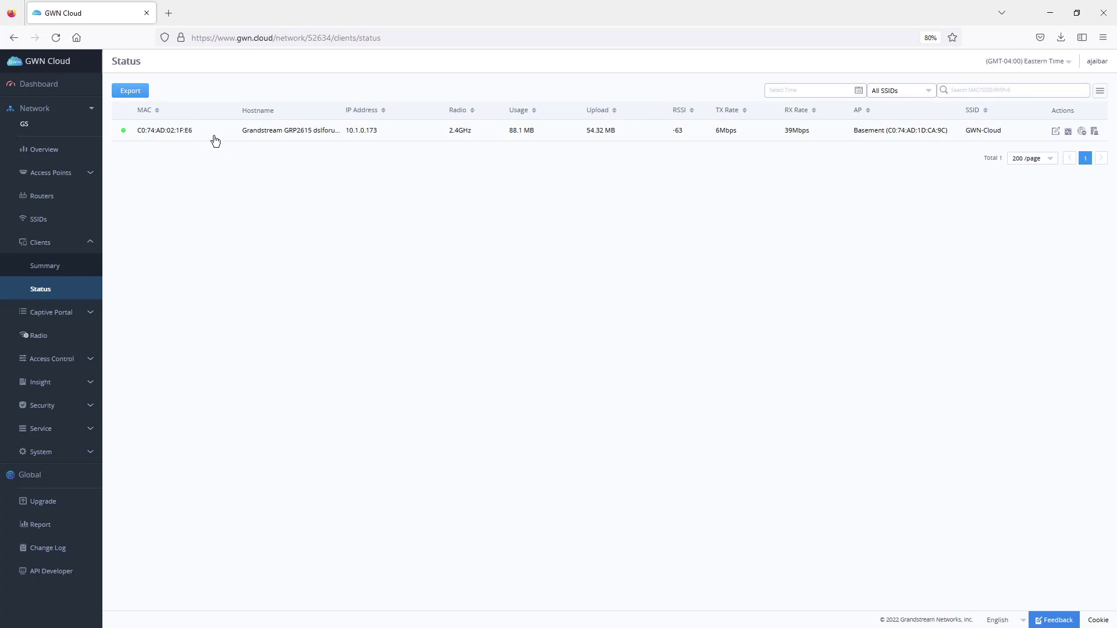
drag(205, 131, 123, 131)
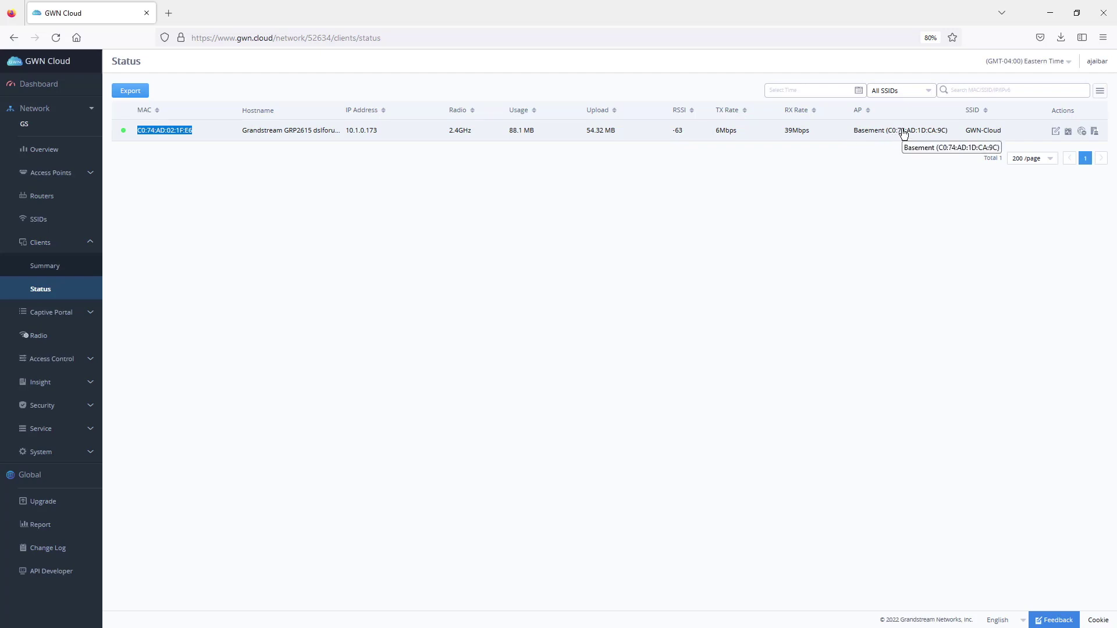
- Open Insight's Site Survey to view nearby SSIDs, led by GWN-Cloud at -15 RSSI
click(42, 384)
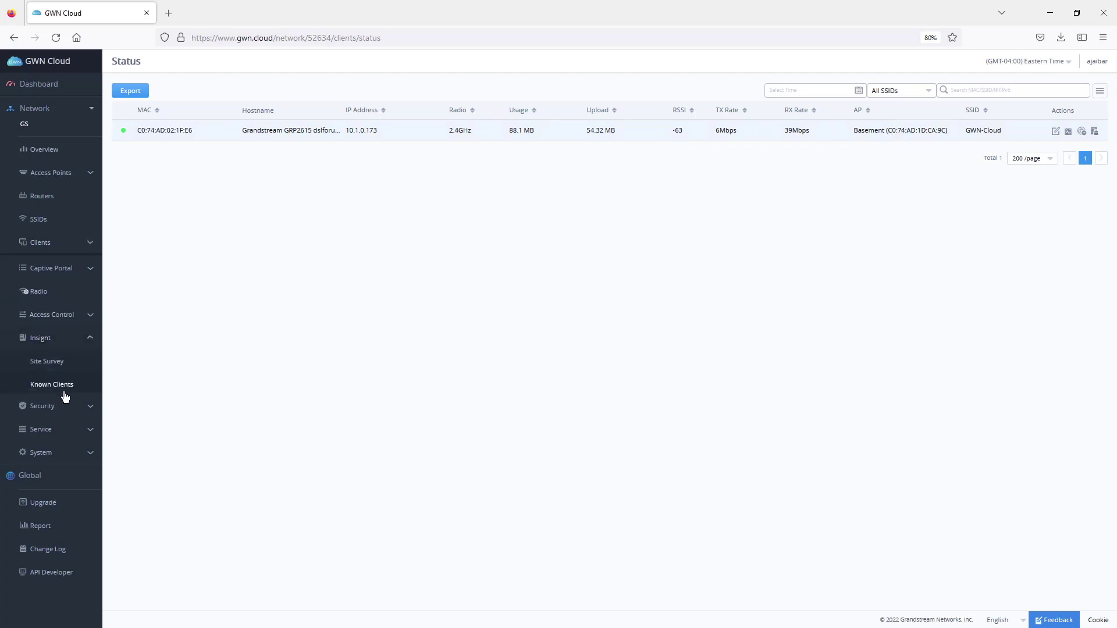
click(50, 363)
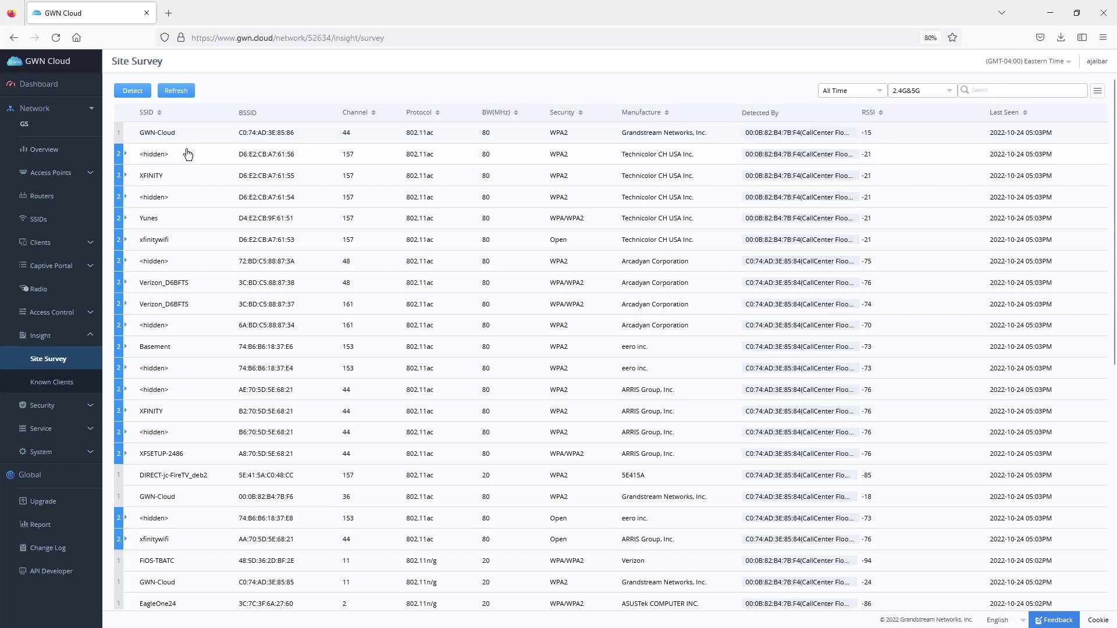
- Review the Rogue AP settings, then start a new outbound firewall rule on the Firewall page
click(47, 410)
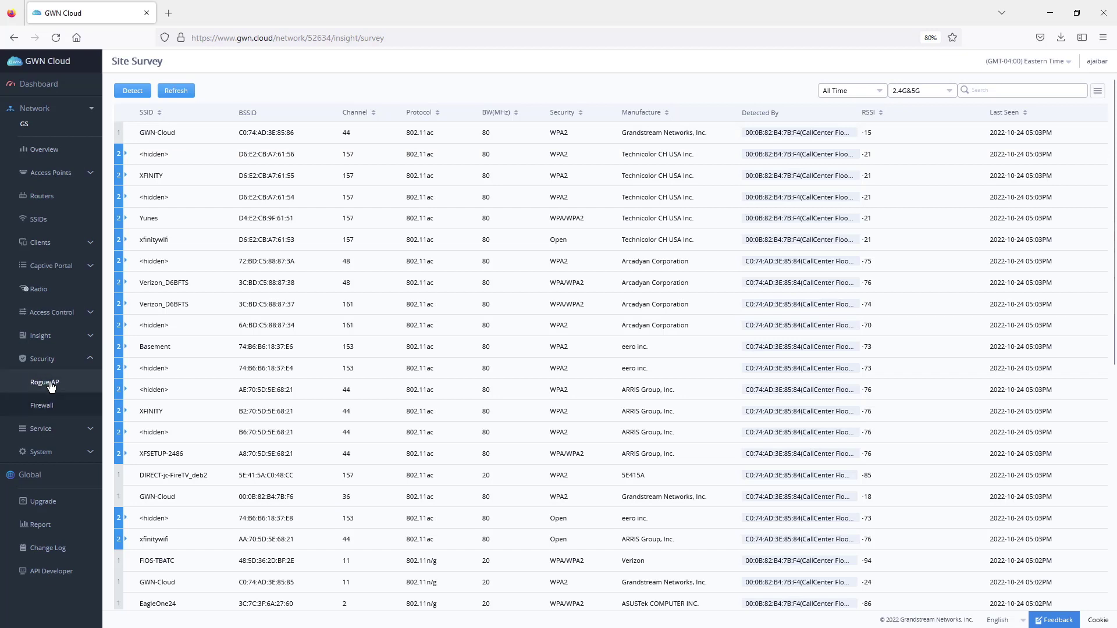
click(51, 384)
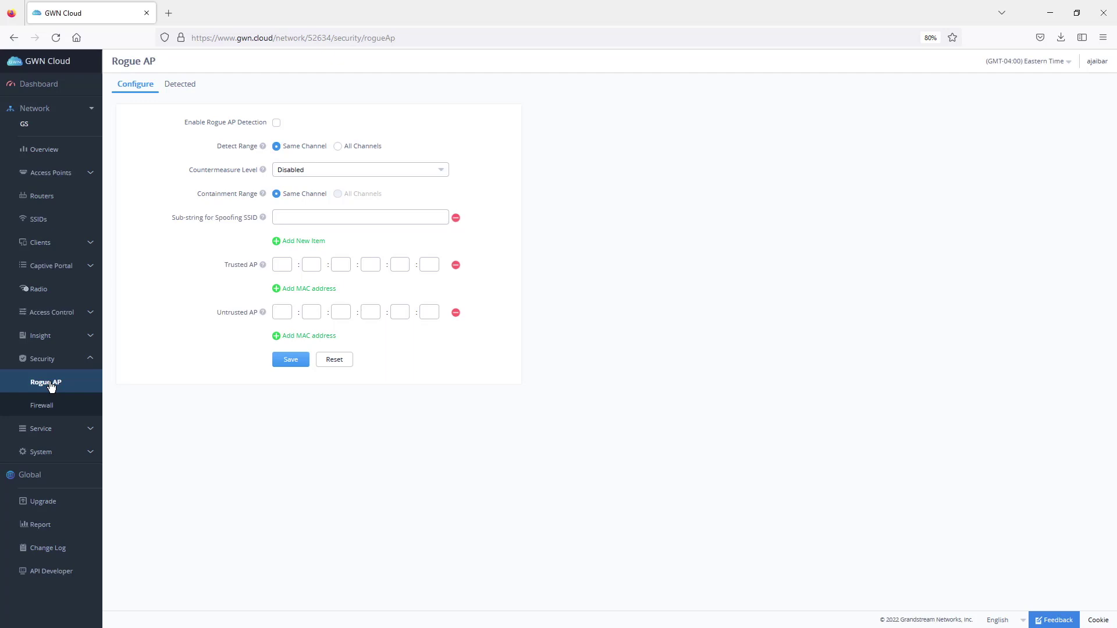
click(45, 406)
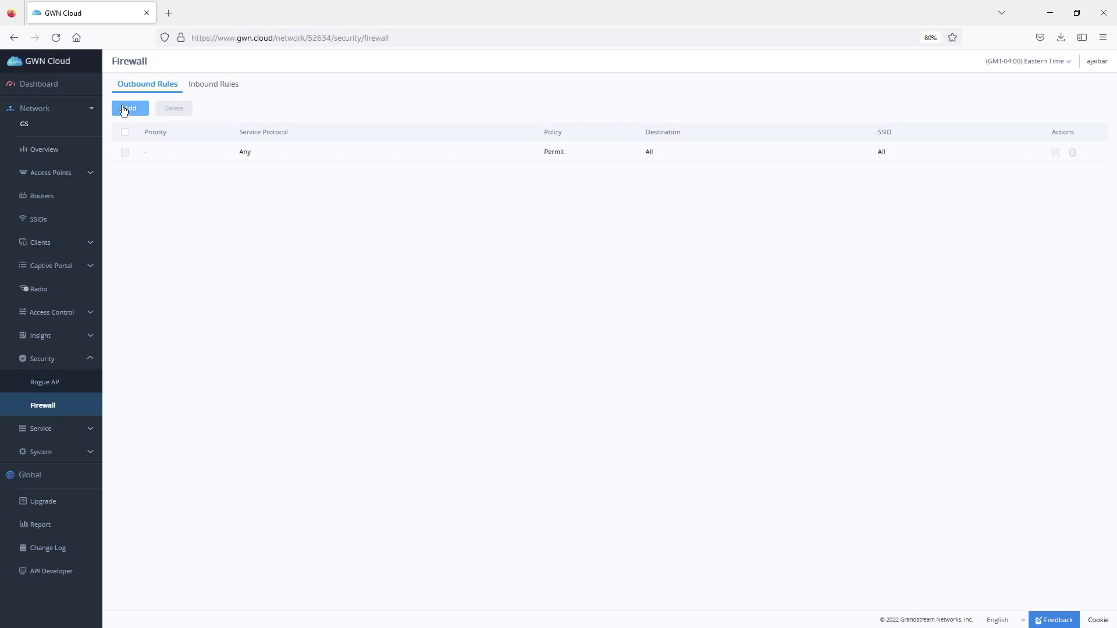
click(124, 110)
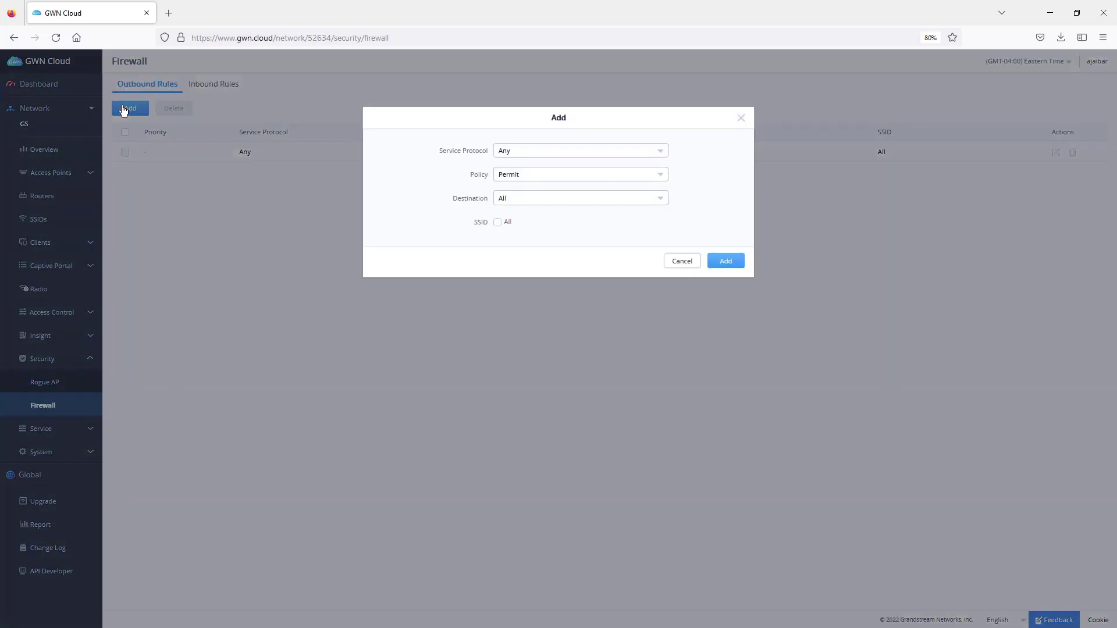
click(53, 406)
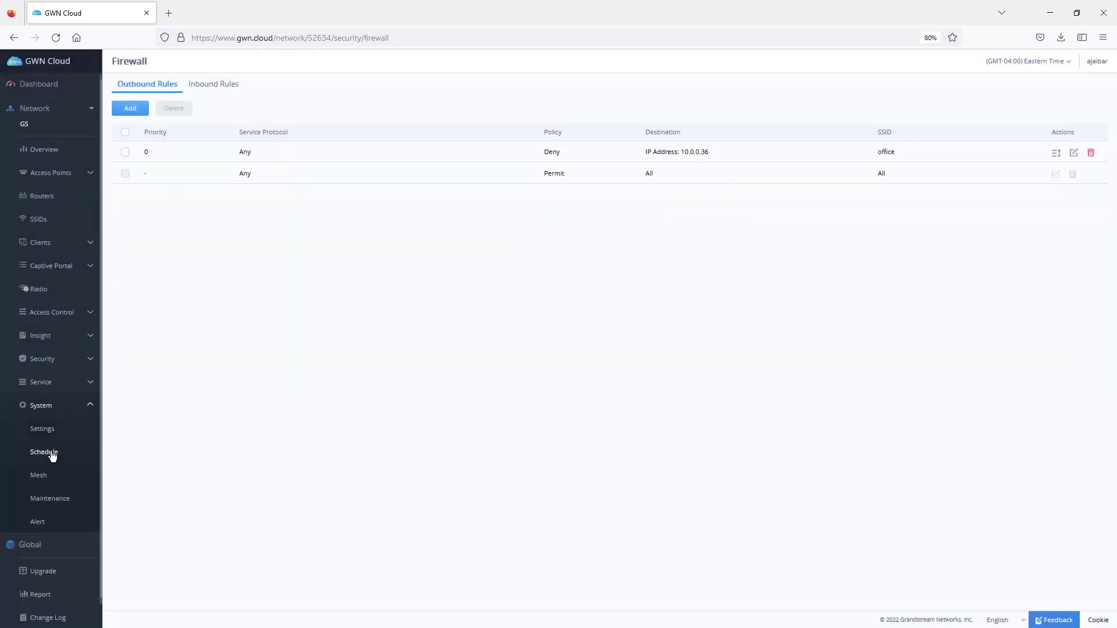
- Open the Maintenance page and keep the syslog server set to Cloud
click(65, 499)
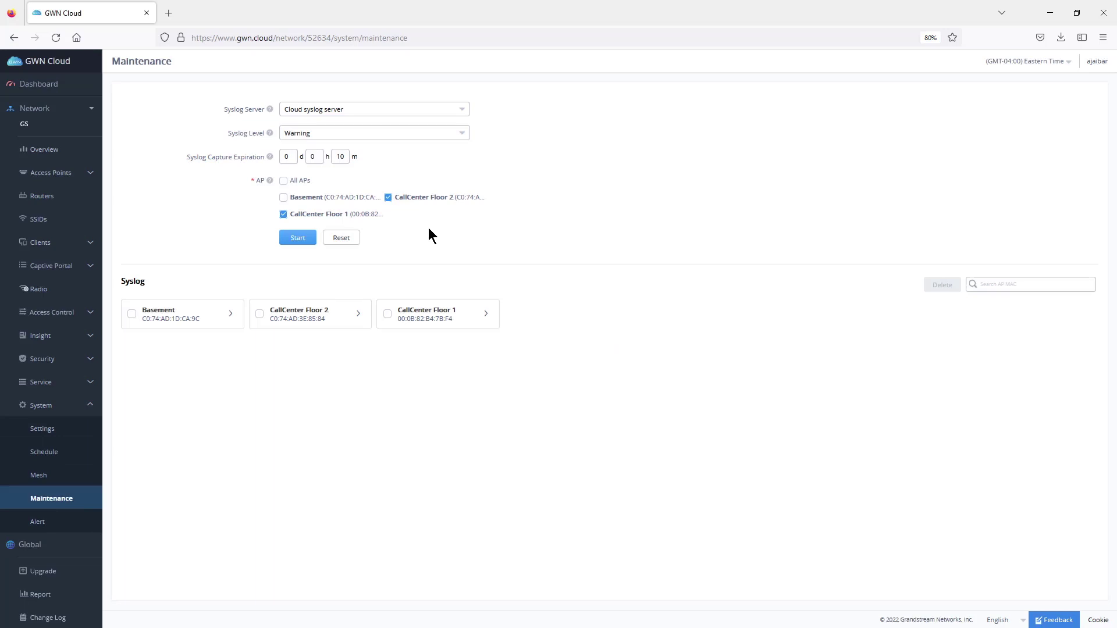
click(345, 110)
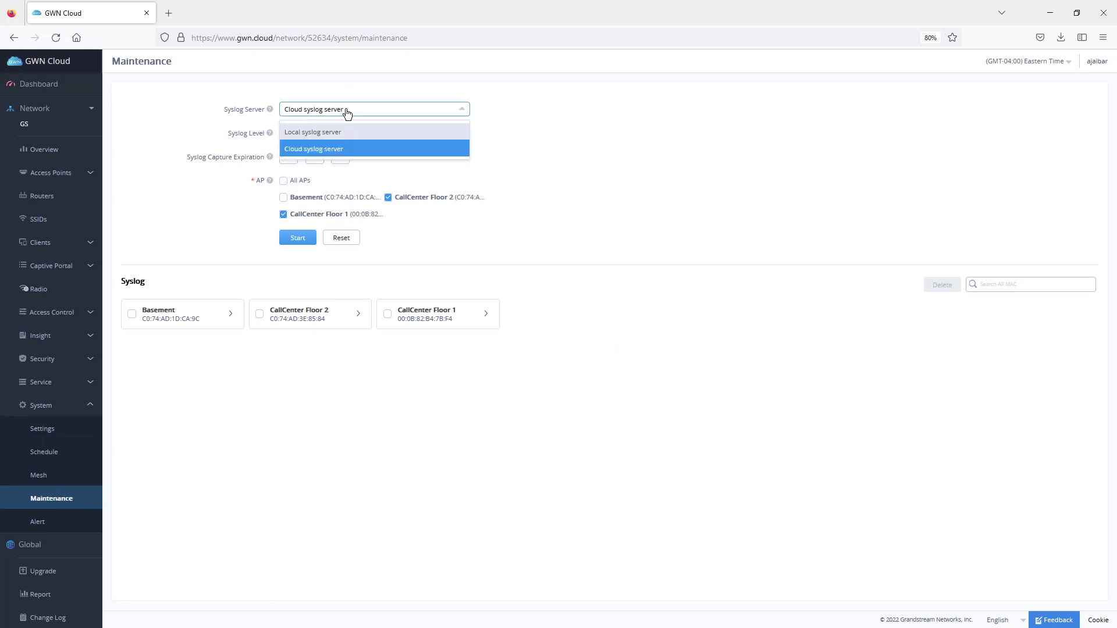
click(361, 110)
click(370, 110)
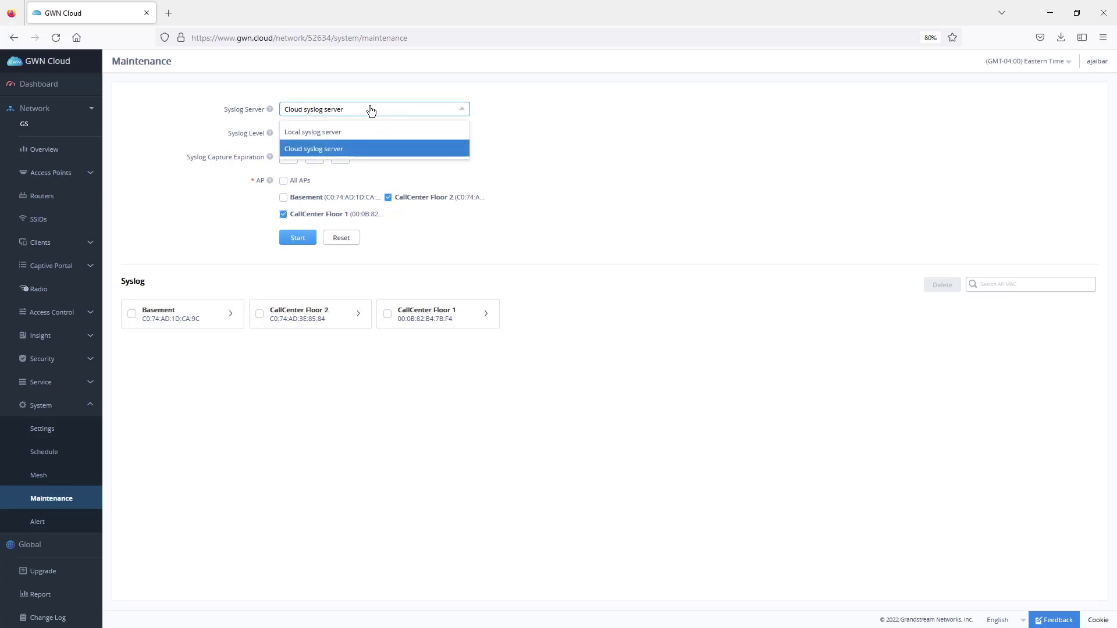
click(326, 132)
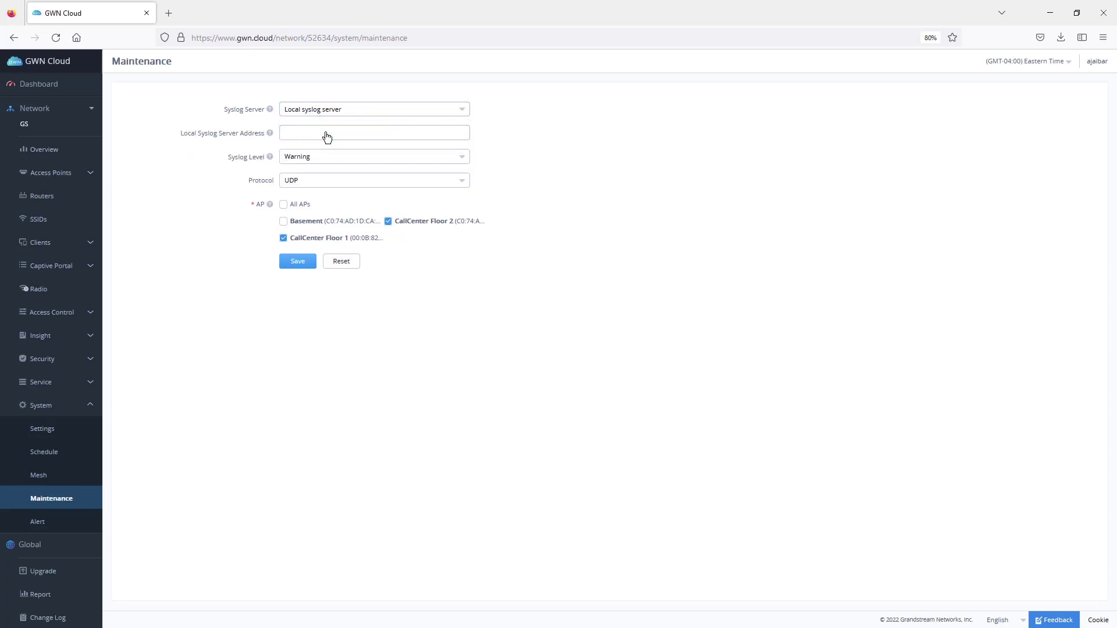
click(336, 110)
click(336, 150)
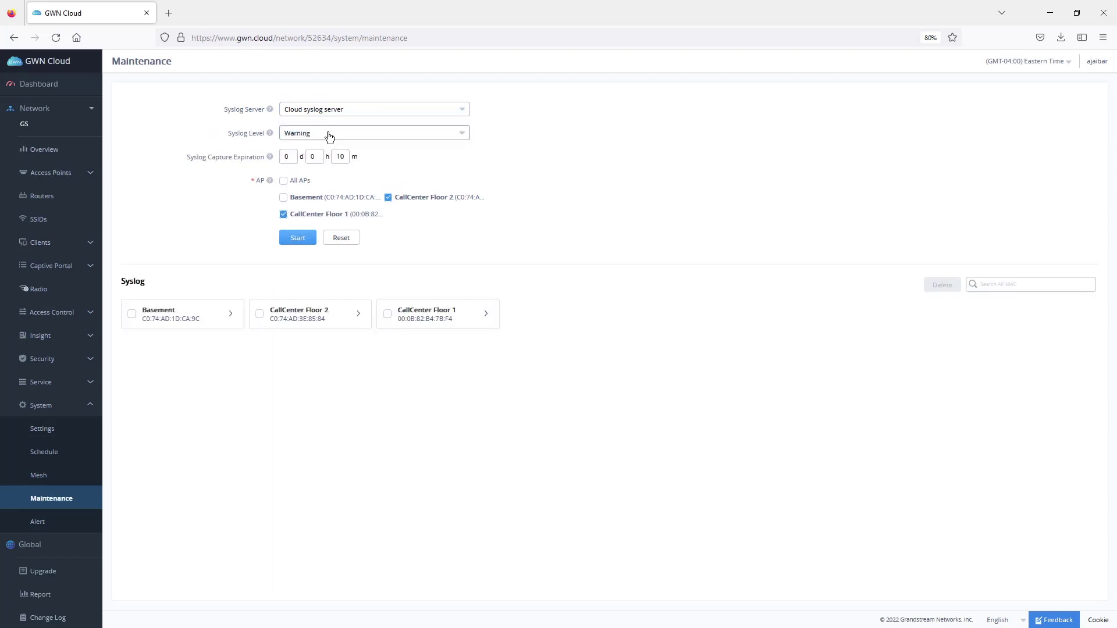
- Capture Debug-level syslog for 2 hours on CallCenter Floor 1 only, then open its syslog files
click(328, 136)
scroll(342, 209, down, 1)
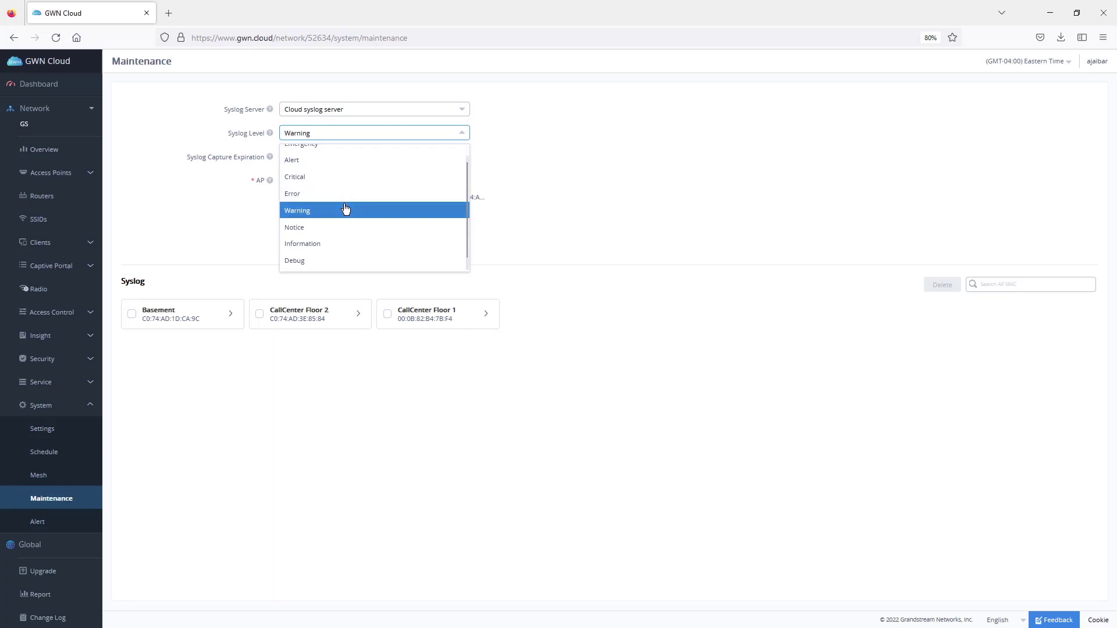
click(321, 261)
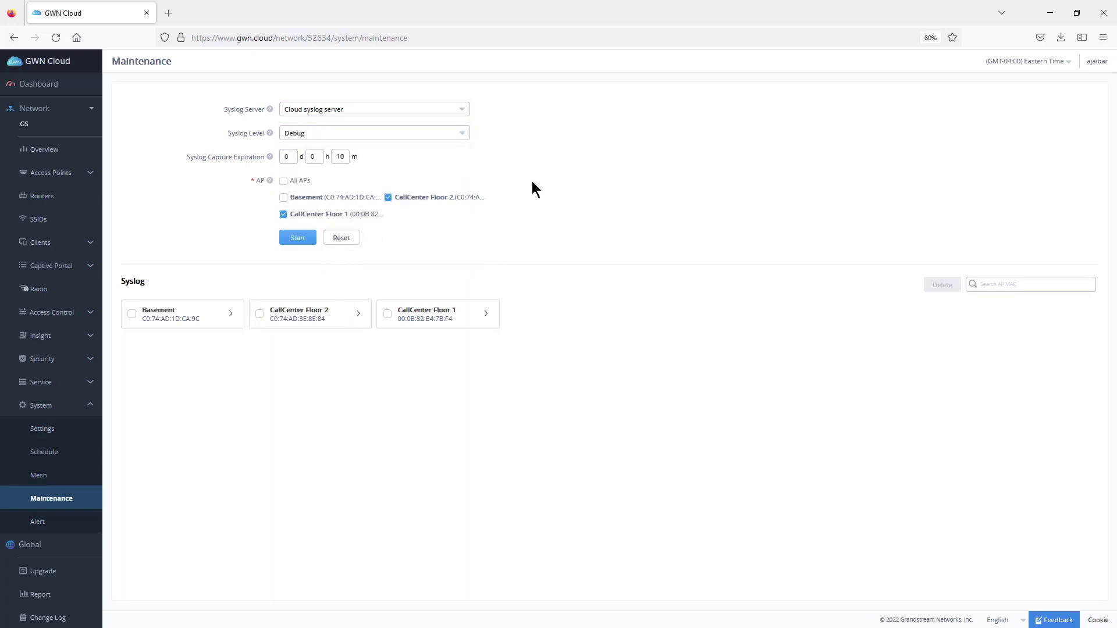
double_click(315, 157)
text(2)
click(631, 184)
click(387, 198)
click(487, 317)
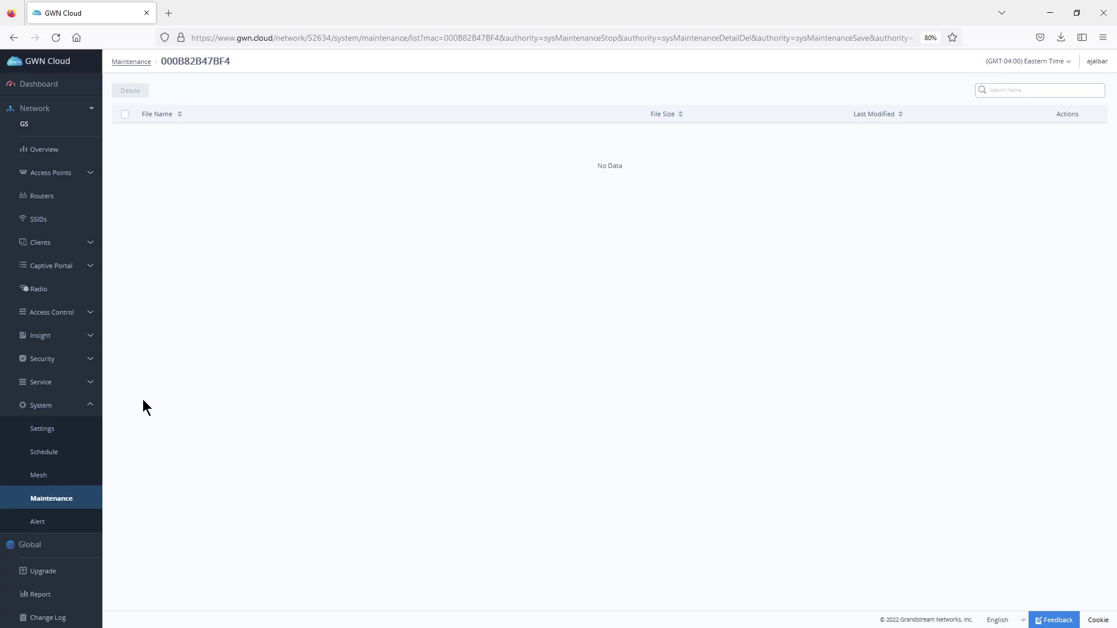
- Start an upgrade of the GWN7600 running 1.0.15.20, keeping the Cloud firmware server
click(93, 407)
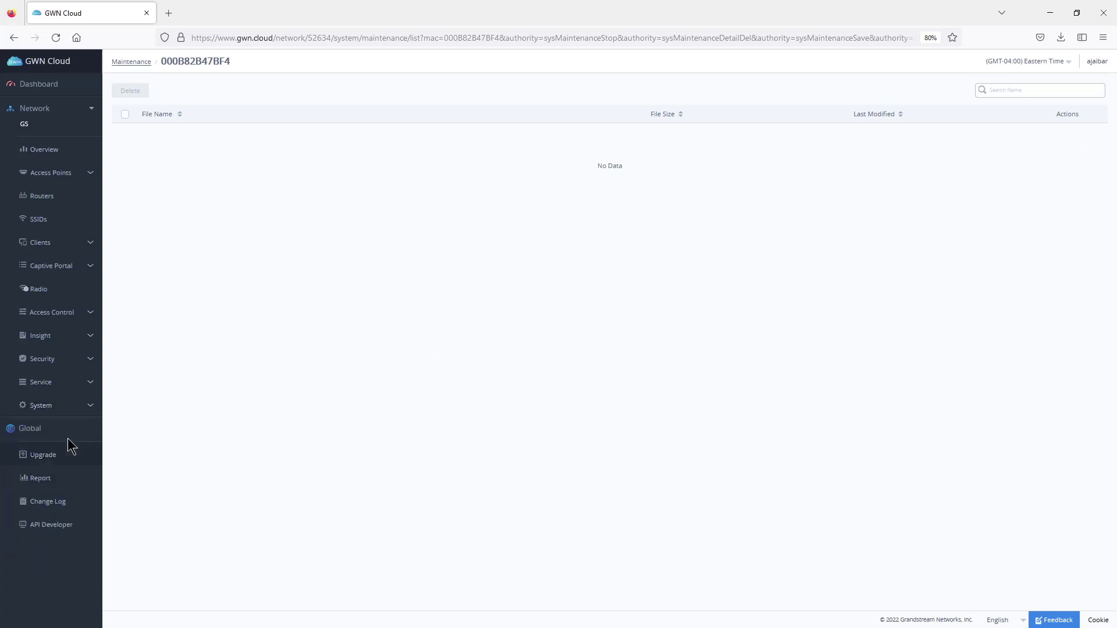
click(47, 461)
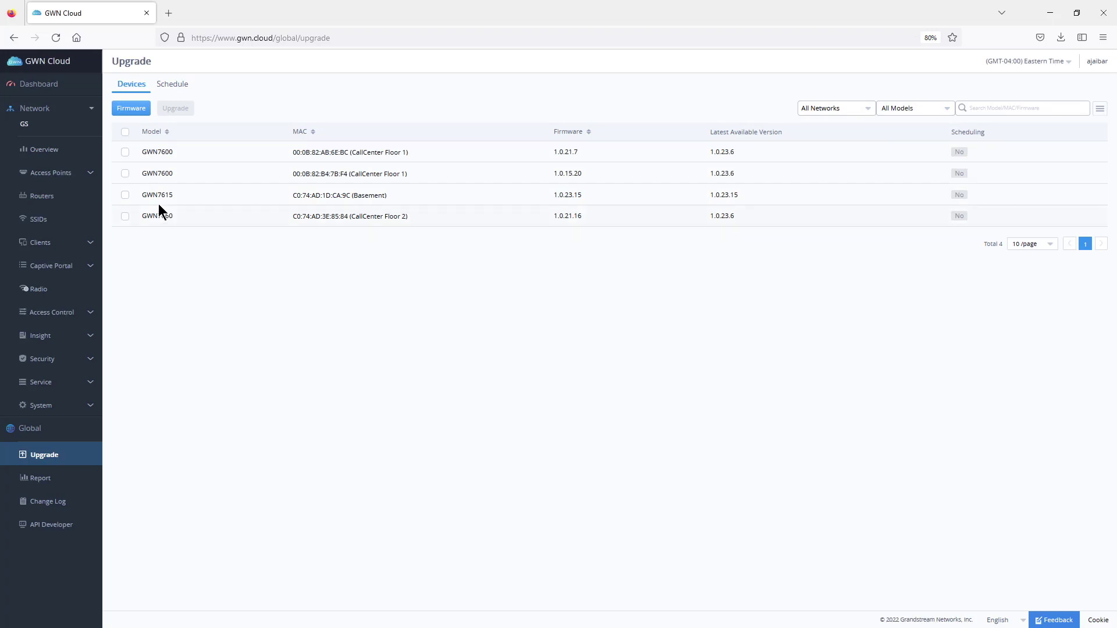
click(126, 174)
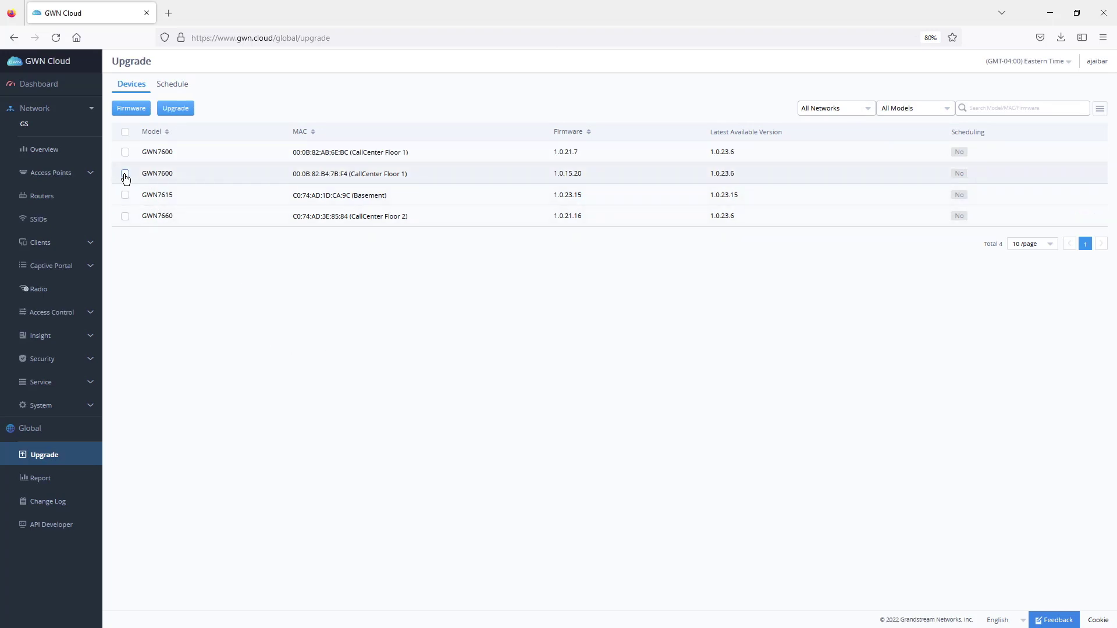
click(176, 110)
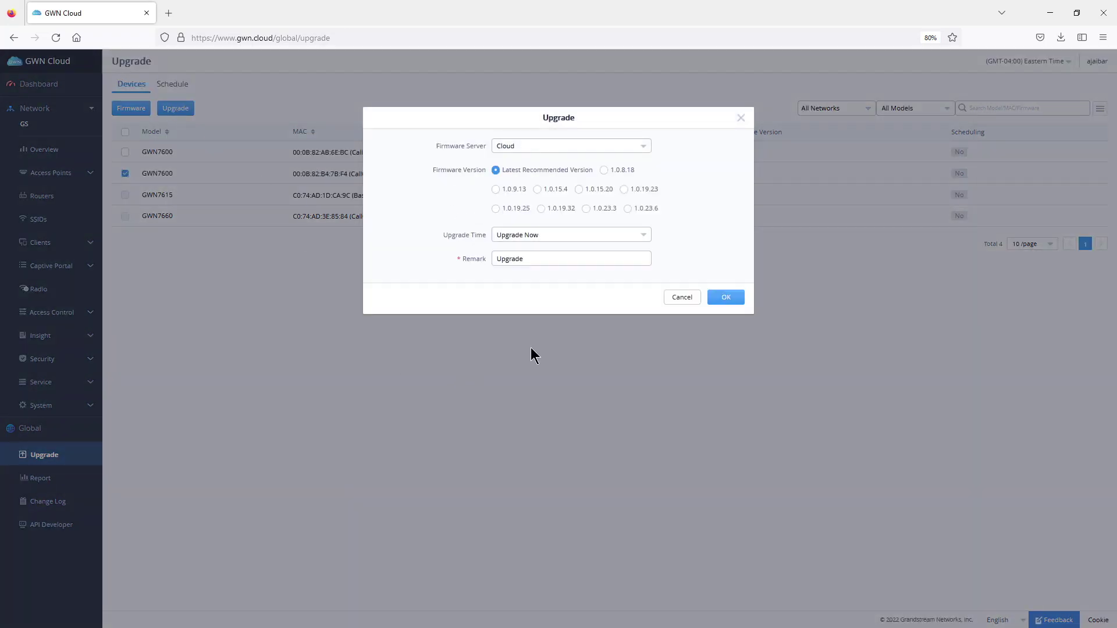
click(556, 146)
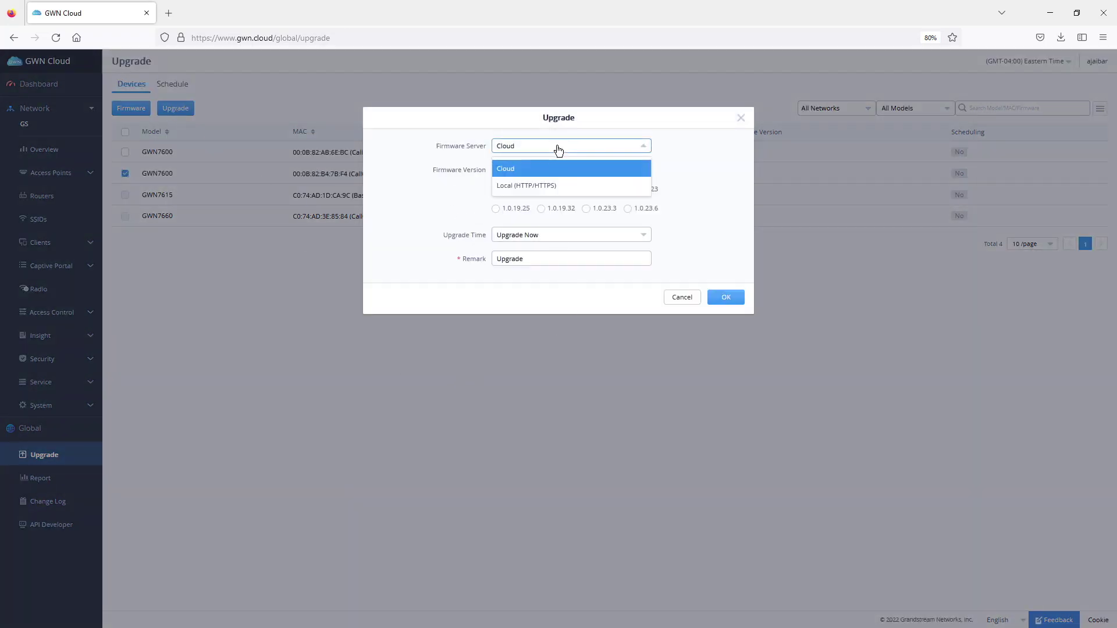
click(549, 187)
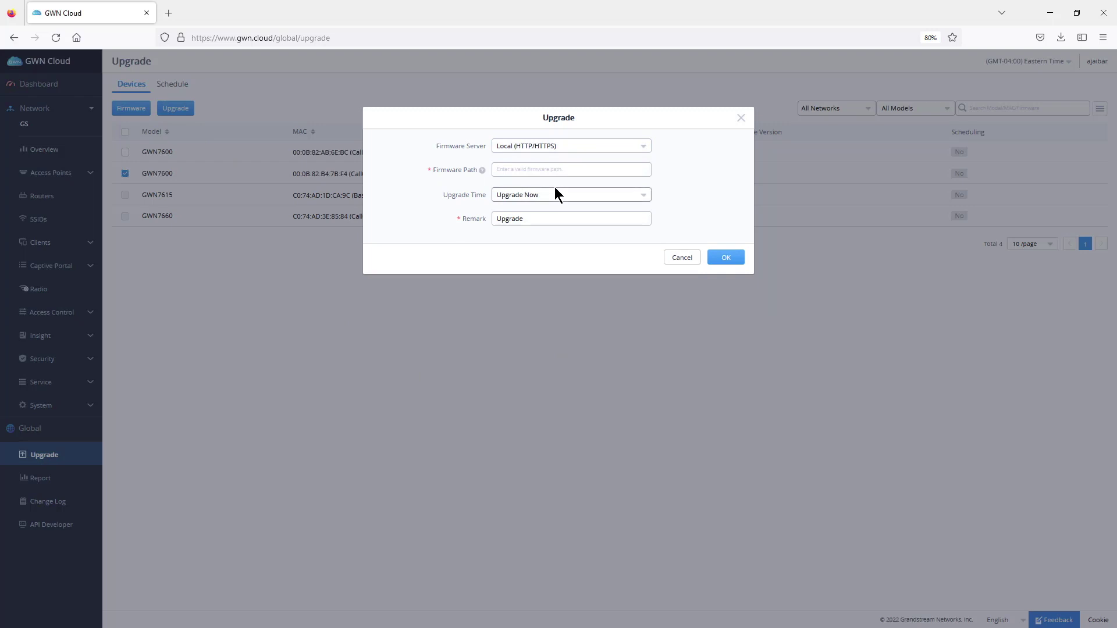
click(561, 147)
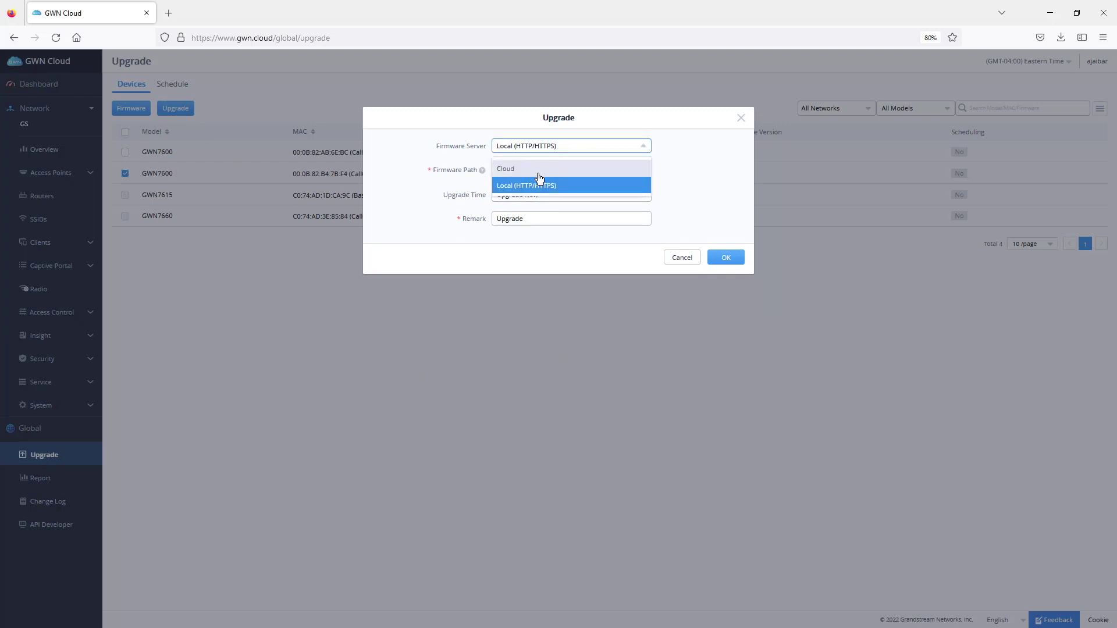
click(540, 170)
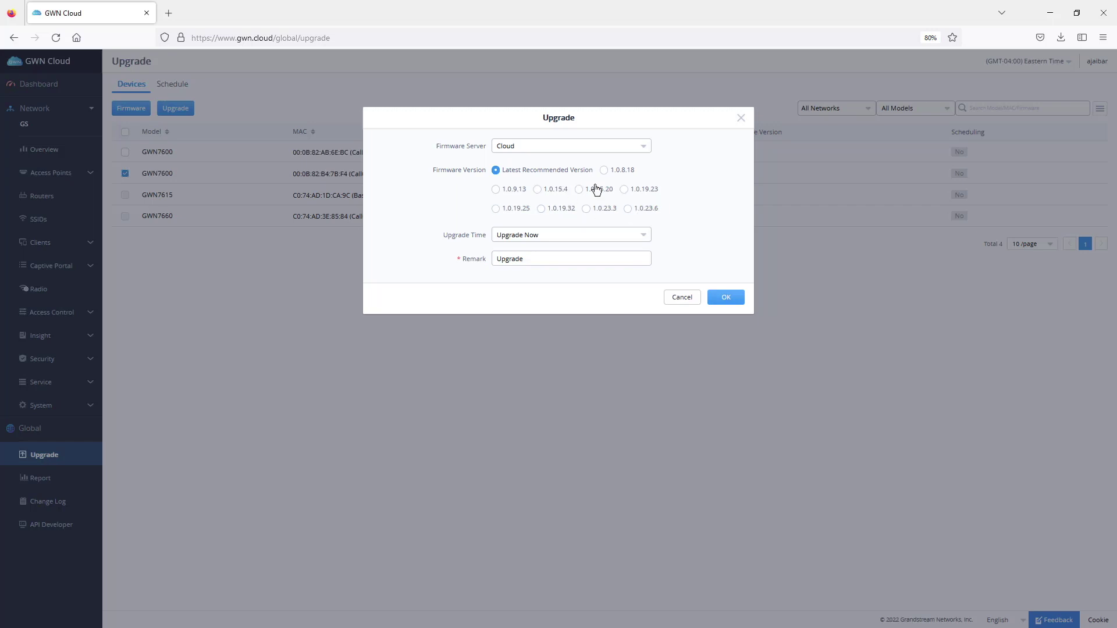
- Schedule the upgrade for later, 2022/11/03 04:00–04:30 PM, and confirm
click(565, 238)
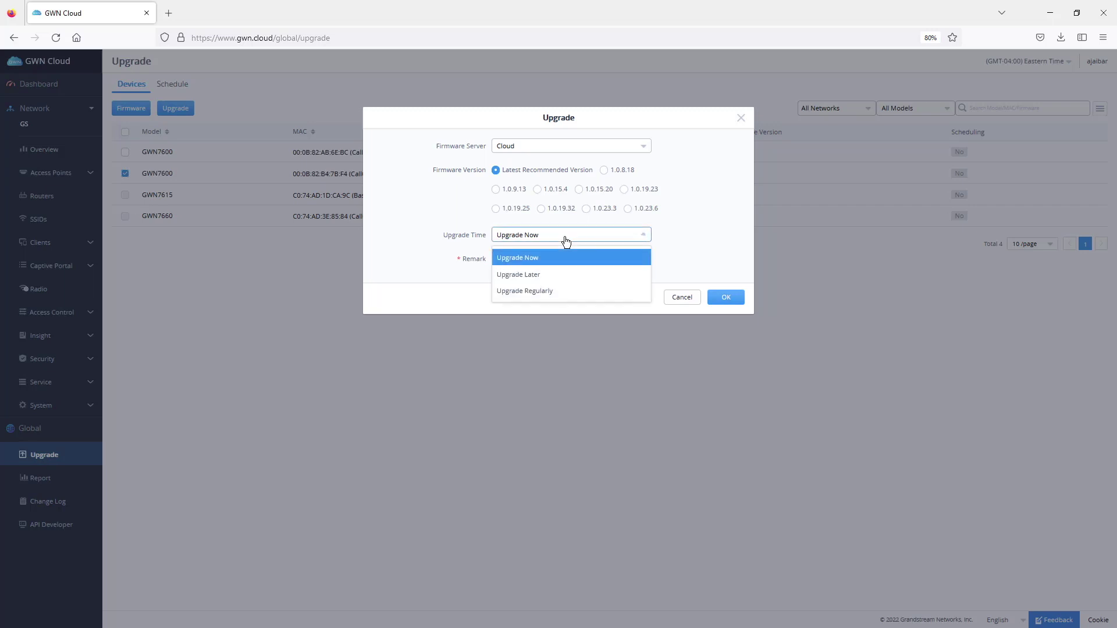
click(531, 257)
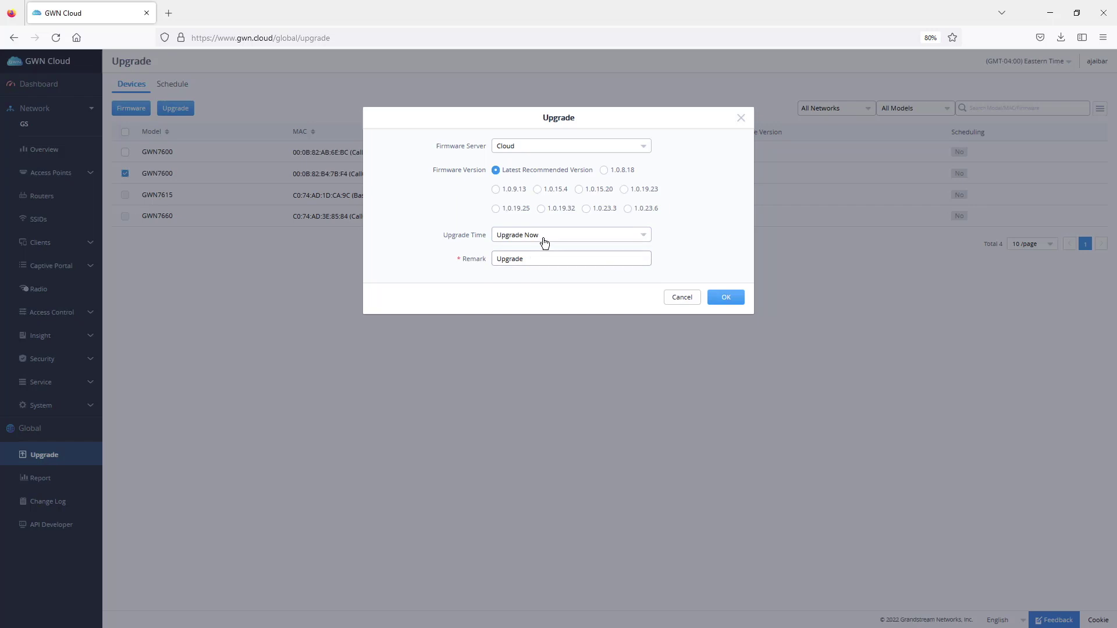
click(544, 241)
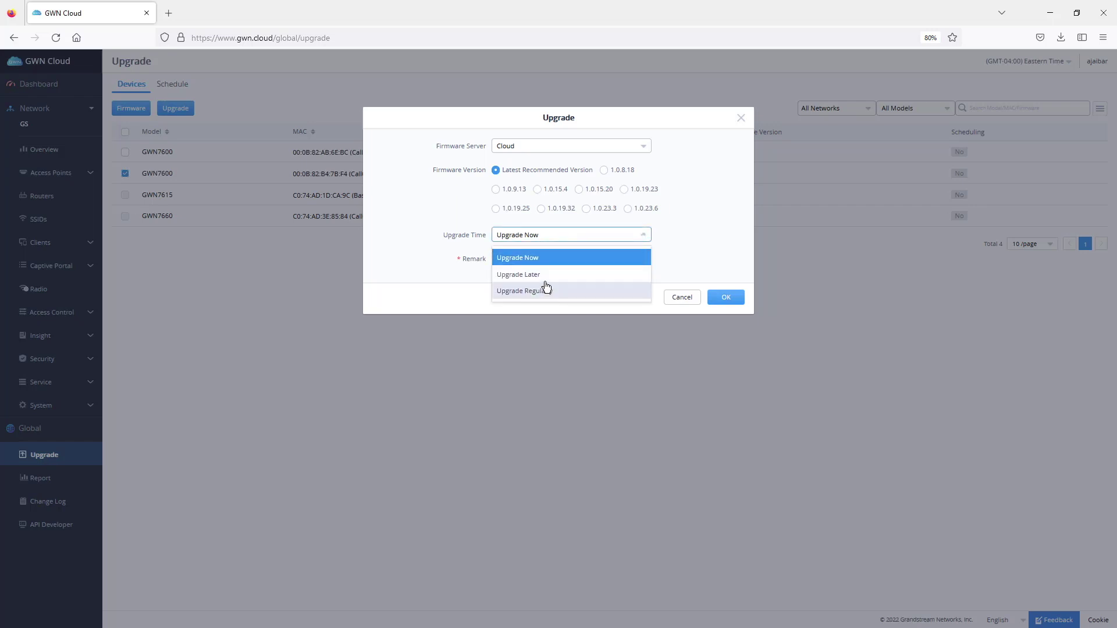
click(541, 276)
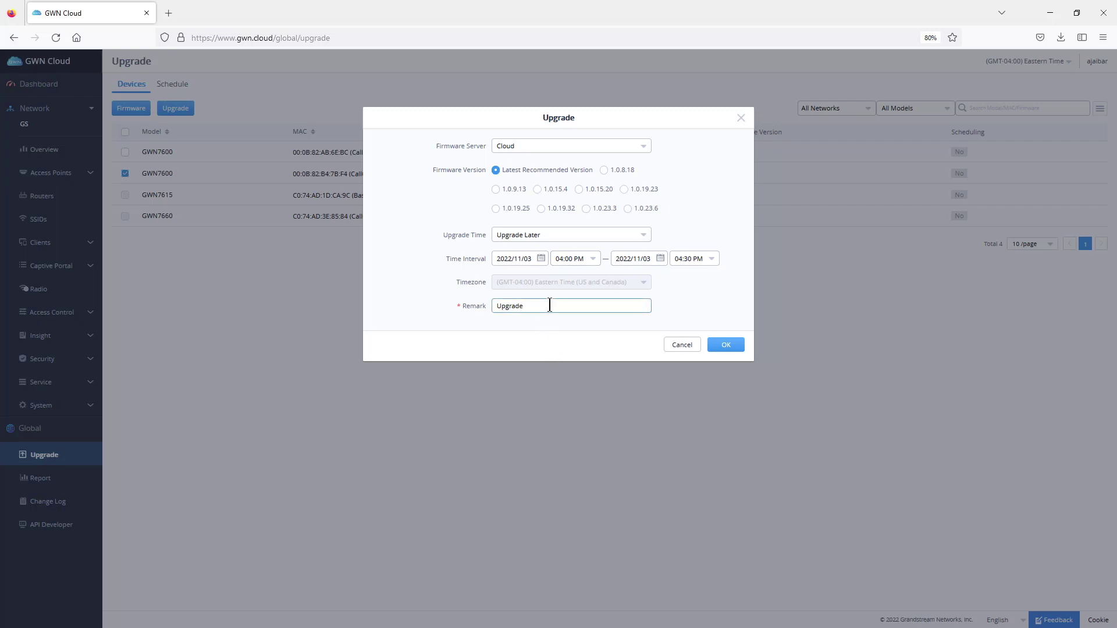
click(721, 348)
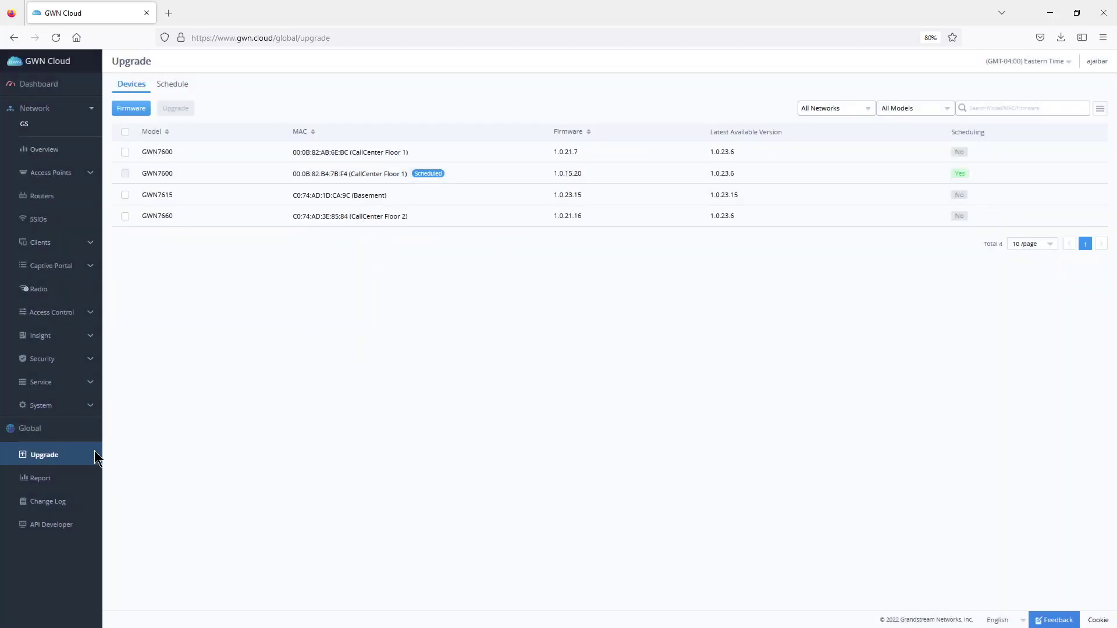
- Open the global Change Log, headed by today's Add Upgrade Schedule entry for GS
click(51, 503)
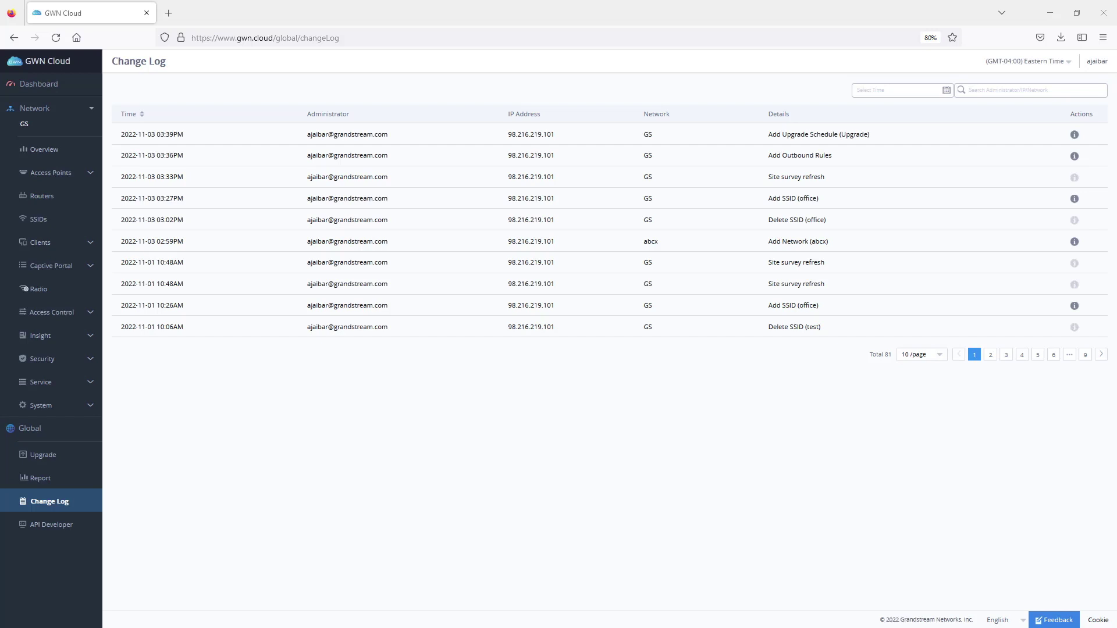
- Invite a new user by their e-mail address as Network Administrator for the GS network
click(1099, 64)
click(1057, 118)
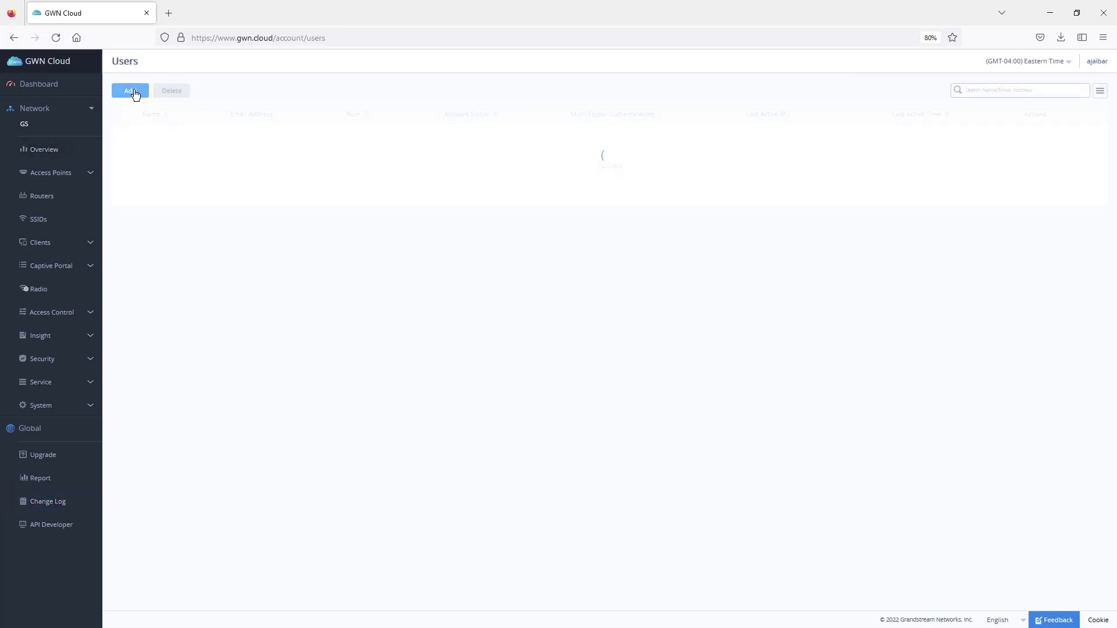
click(132, 92)
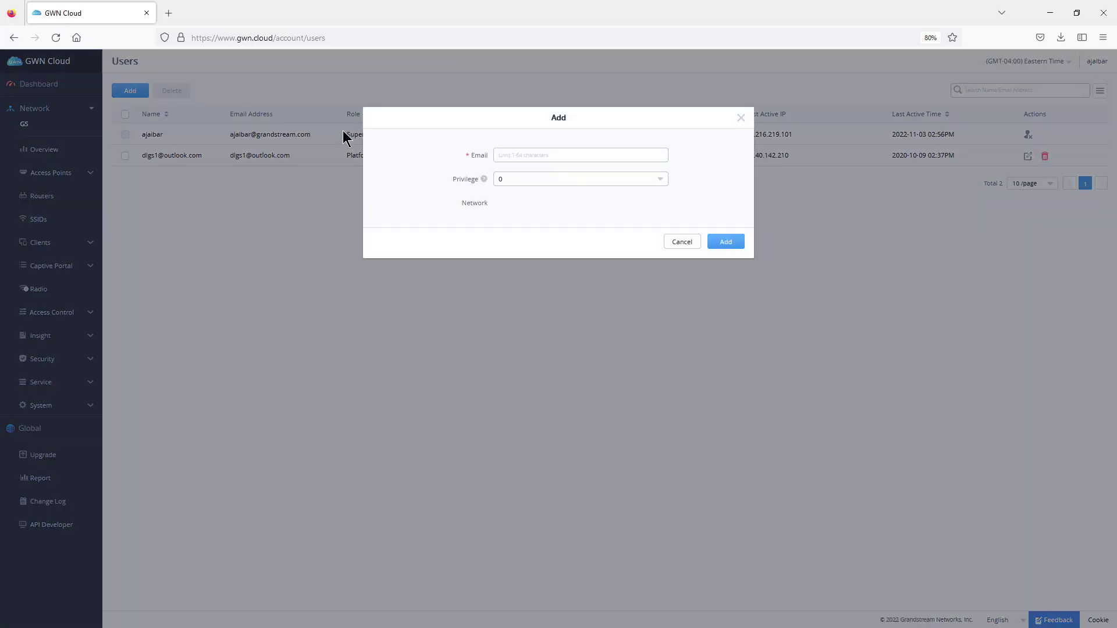
click(539, 154)
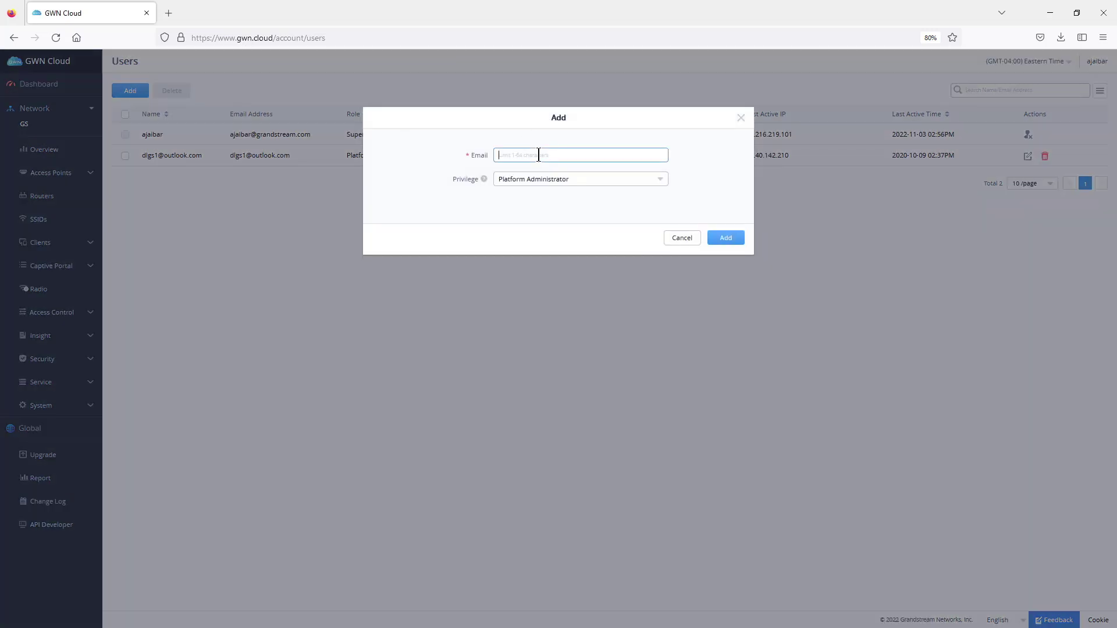
click(557, 179)
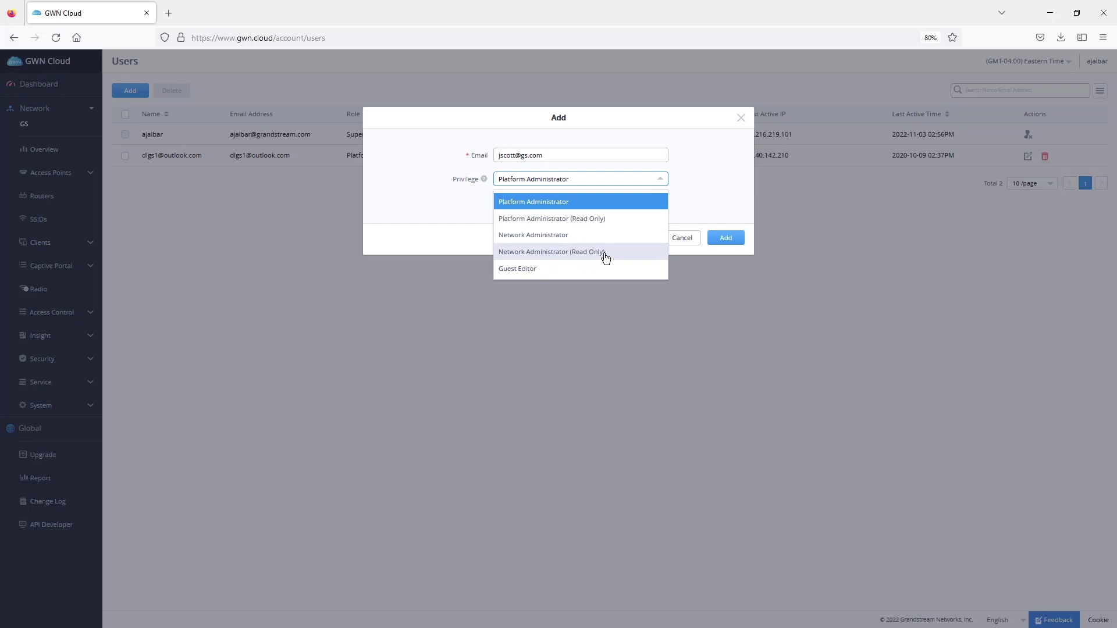
click(553, 236)
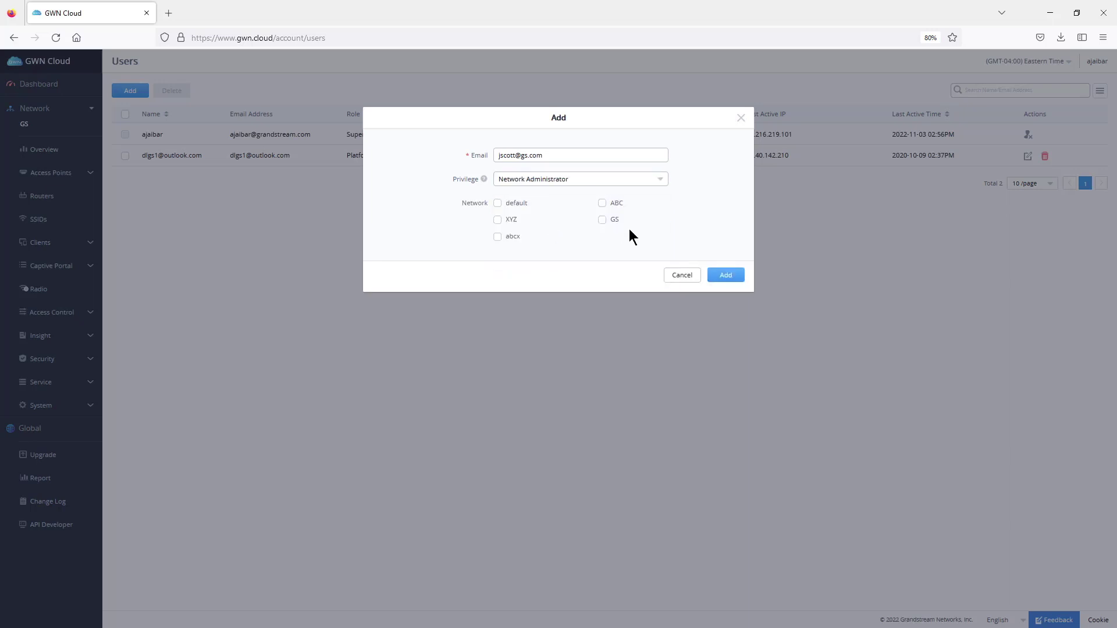
click(602, 220)
key(Return)
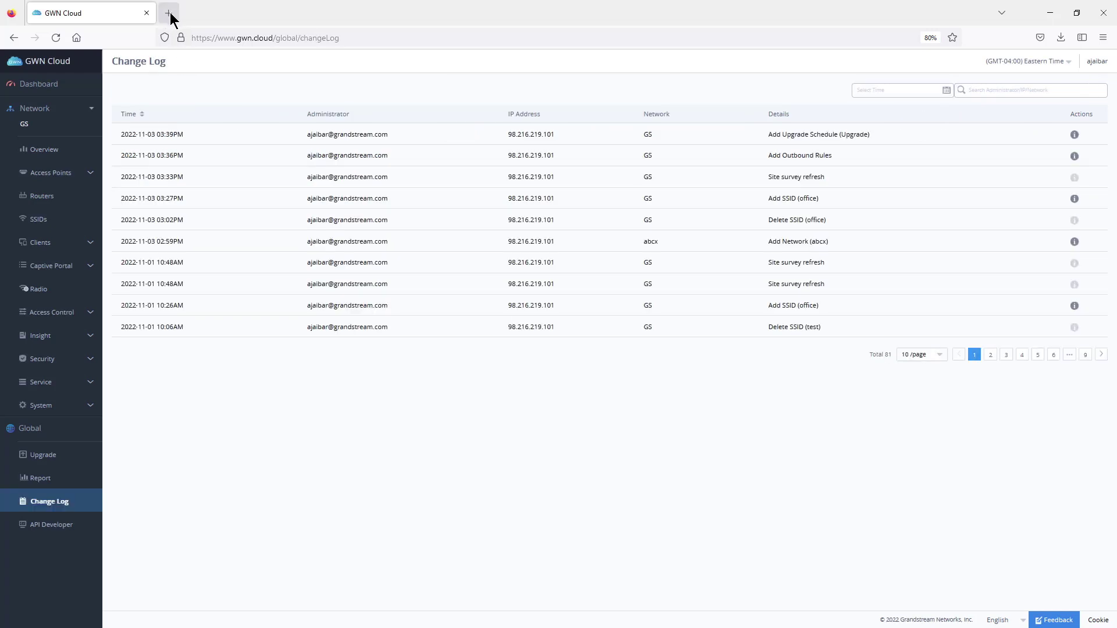
- In a new tab, load the GrandstreamNetworks YouTube channel and browse its Videos list
click(168, 13)
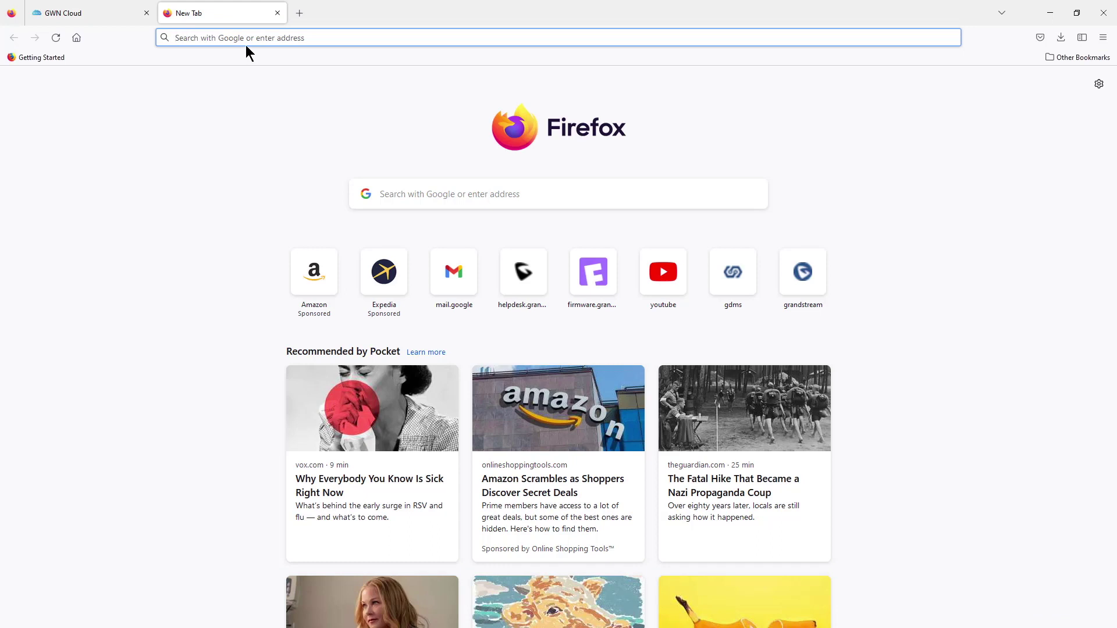
text(you)
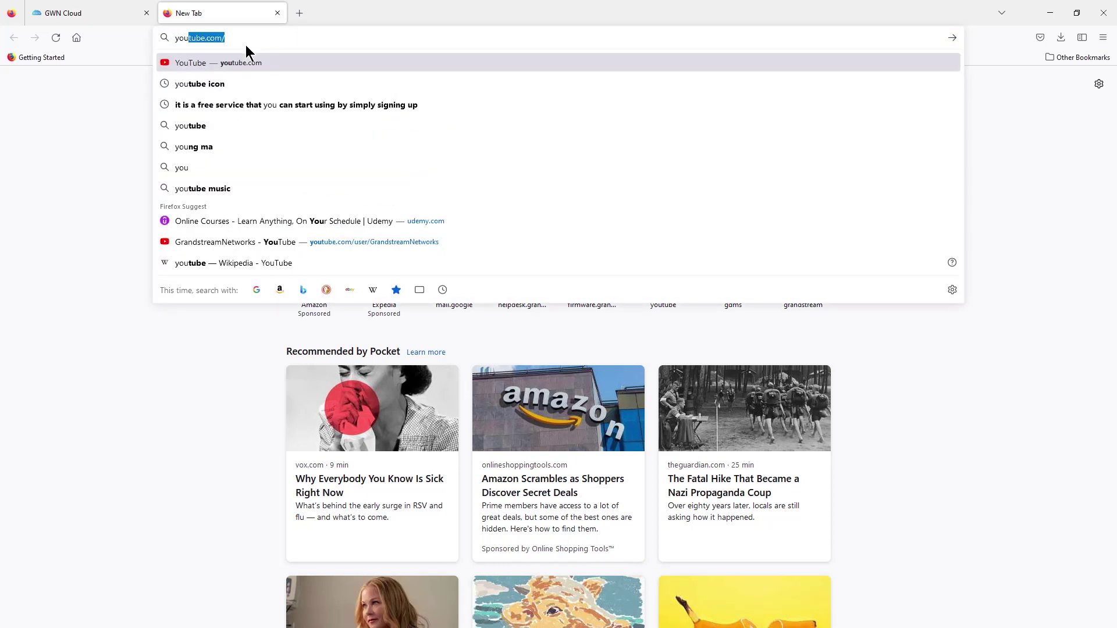
text(tube)
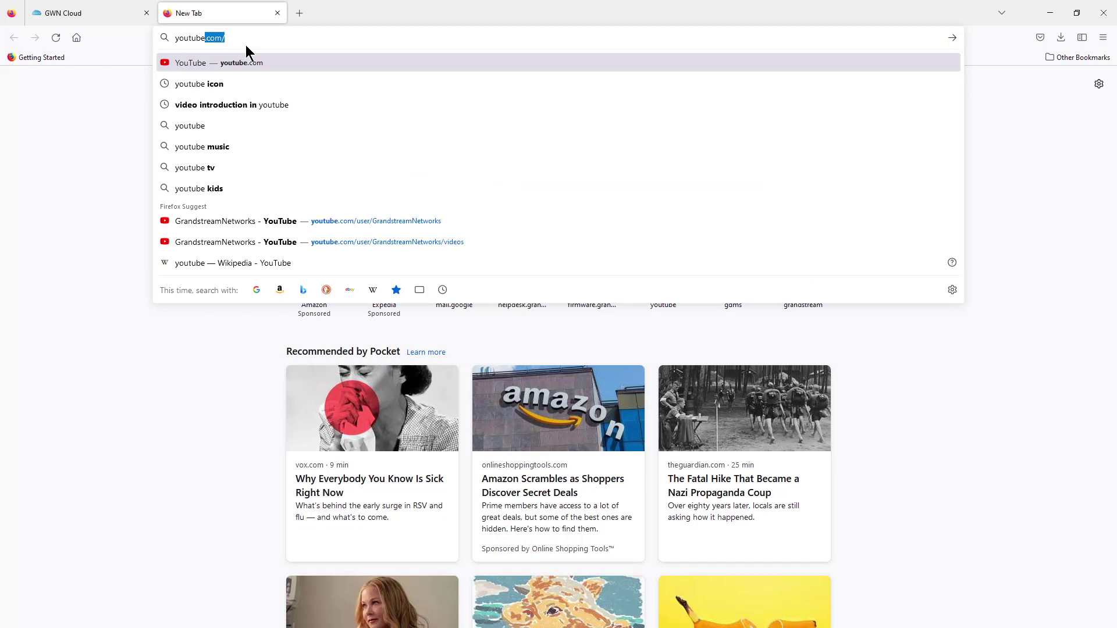
key(Return)
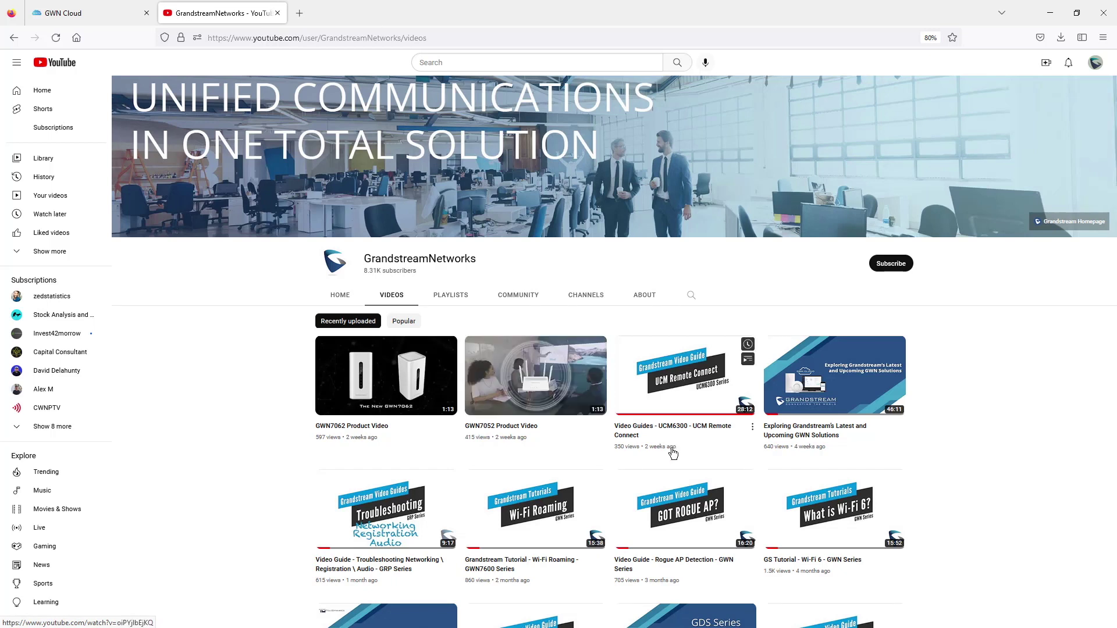
scroll(669, 463, down, 2)
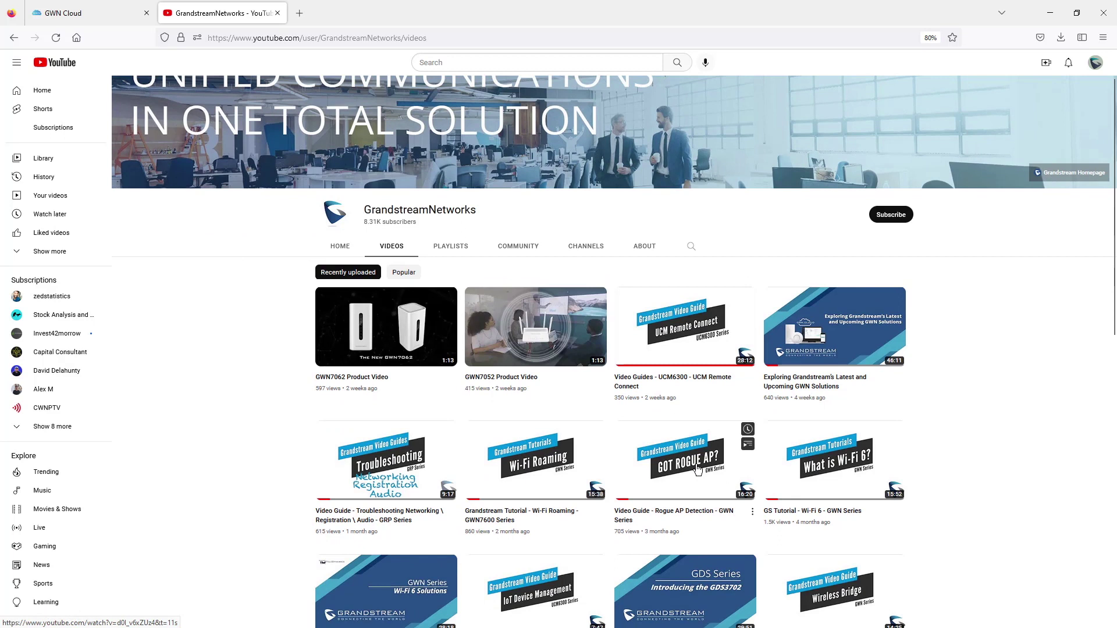
scroll(698, 469, down, 4)
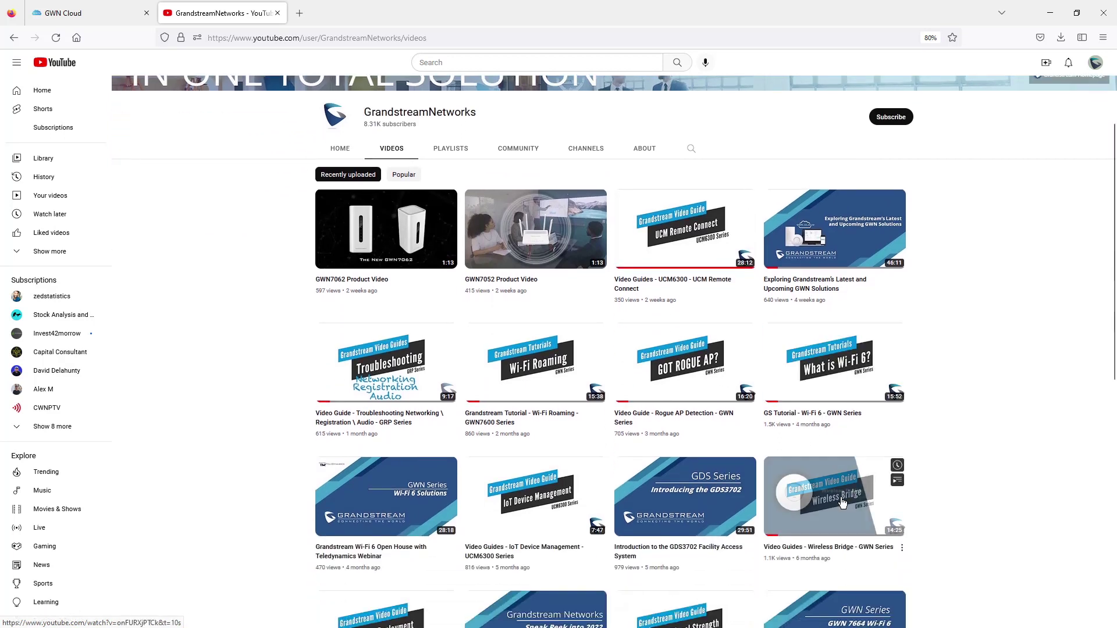
scroll(693, 481, down, 4)
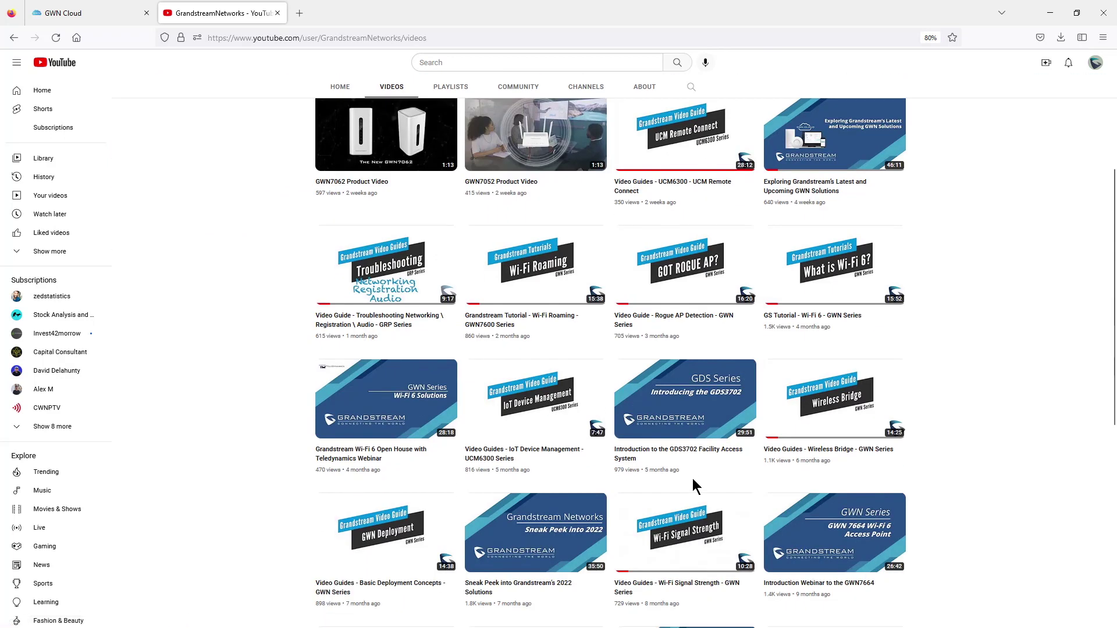